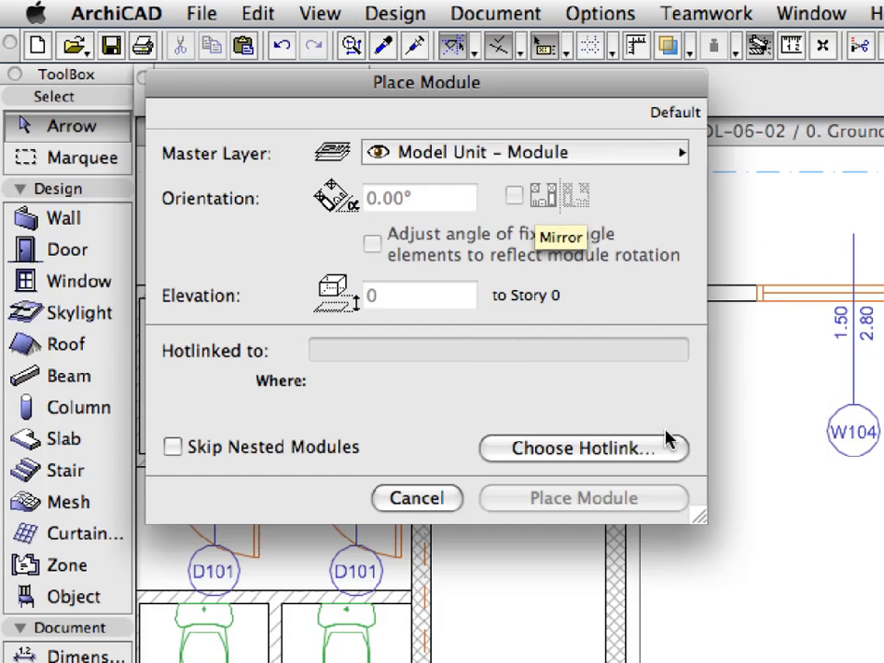
Place the hotlinked module COL-06-02-01-Cupboard.mod in the ground floor plan and select the cupboard along the wall
{"action": "left_click", "coordinate": [669, 448]}
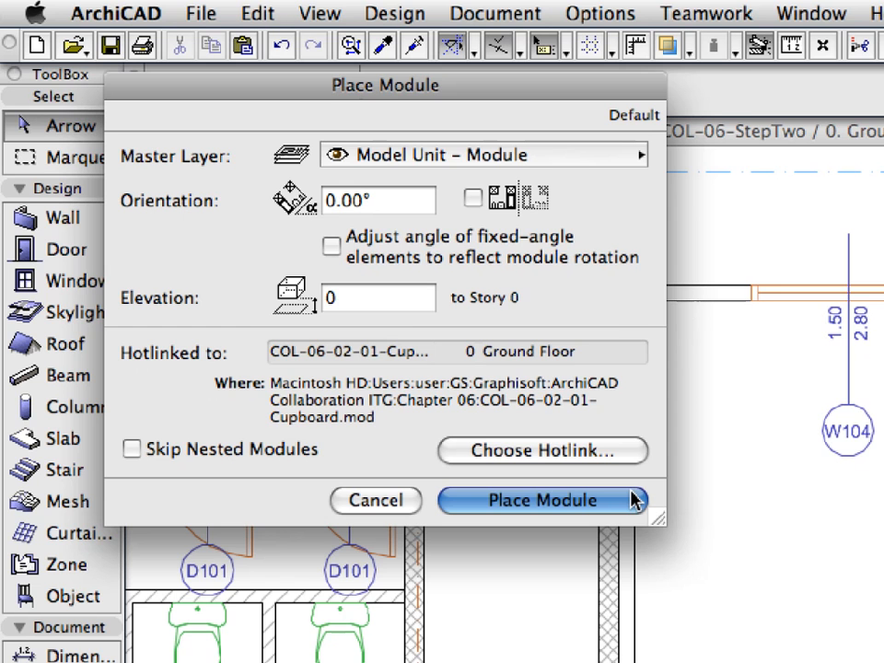
{"action": "left_click", "coordinate": [634, 499]}
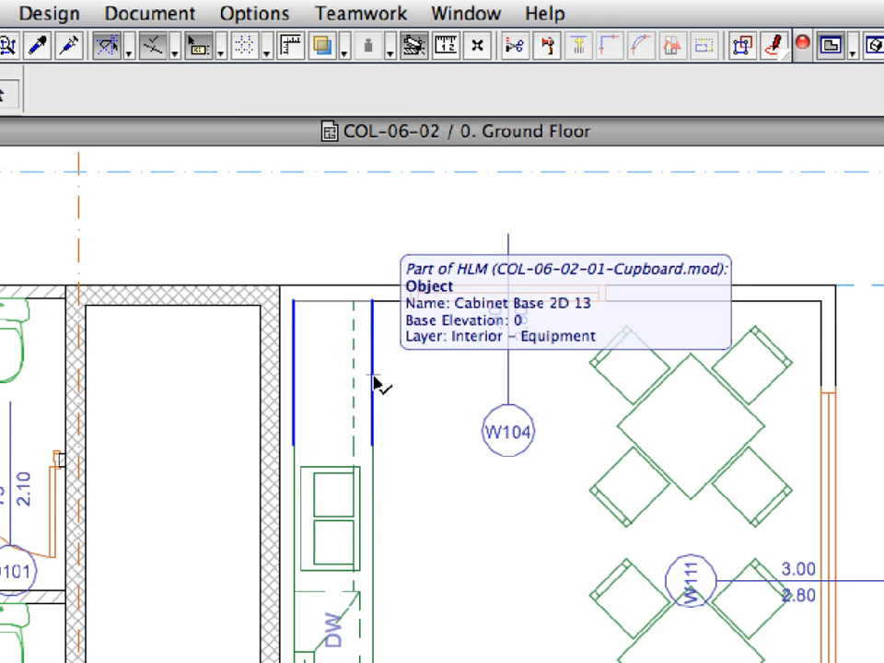
{"action": "left_click", "coordinate": [373, 379]}
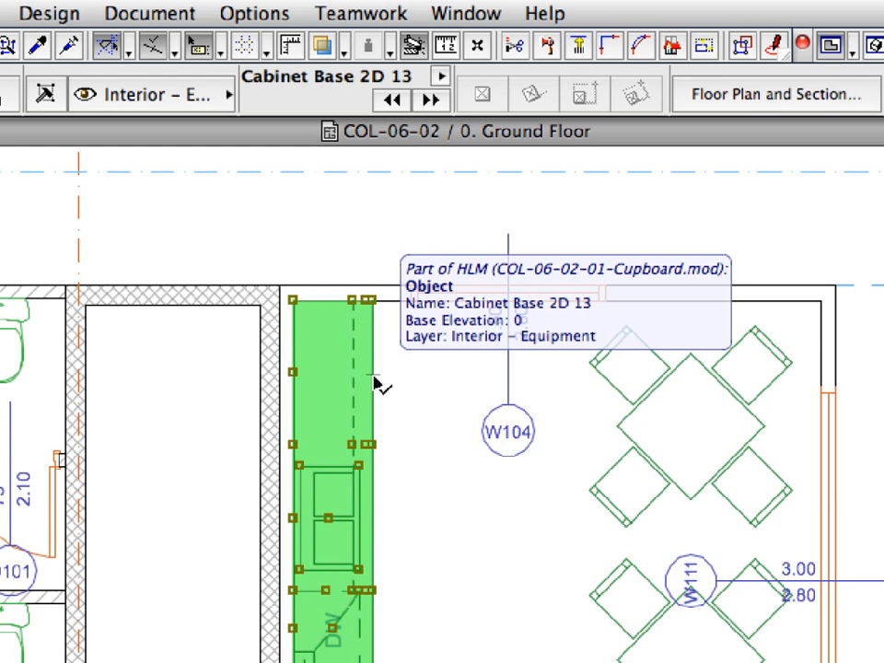
Open the project file COL-06-StepTwo.pln from the Chapter 06 folder
{"action": "left_click", "coordinate": [201, 13]}
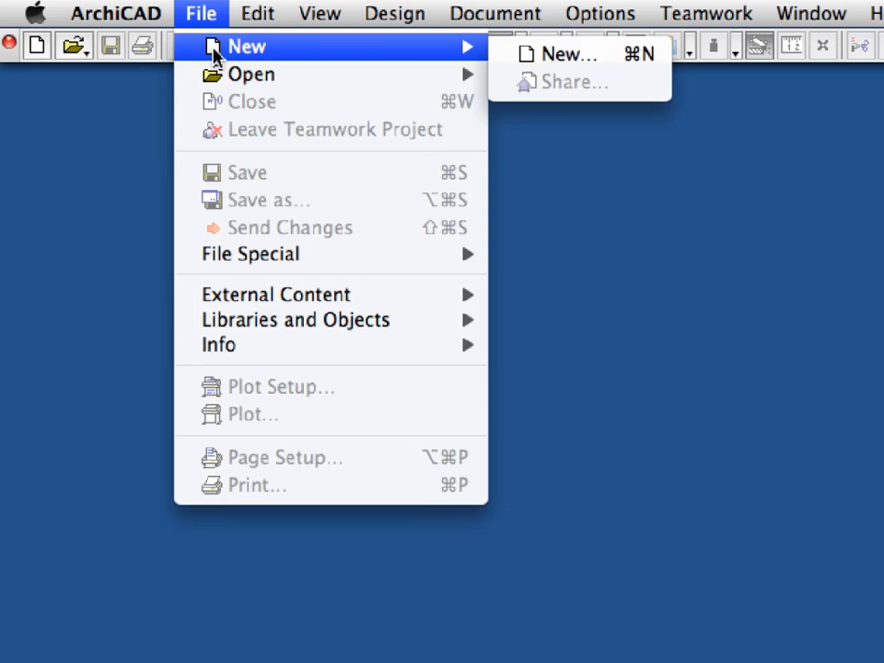
{"action": "mouse_move", "coordinate": [215, 73]}
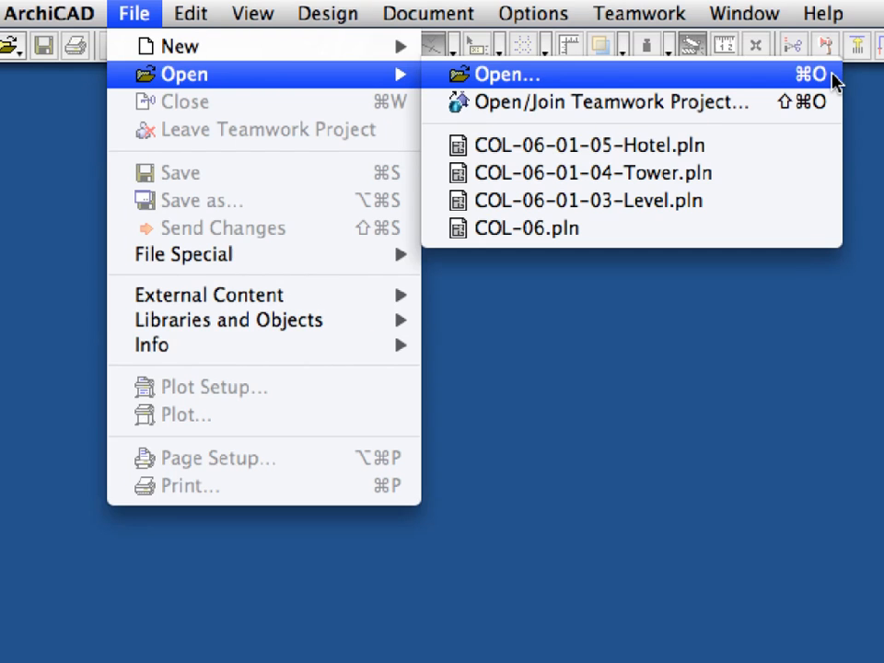
{"action": "left_click", "coordinate": [834, 81]}
{"action": "left_click", "coordinate": [525, 251]}
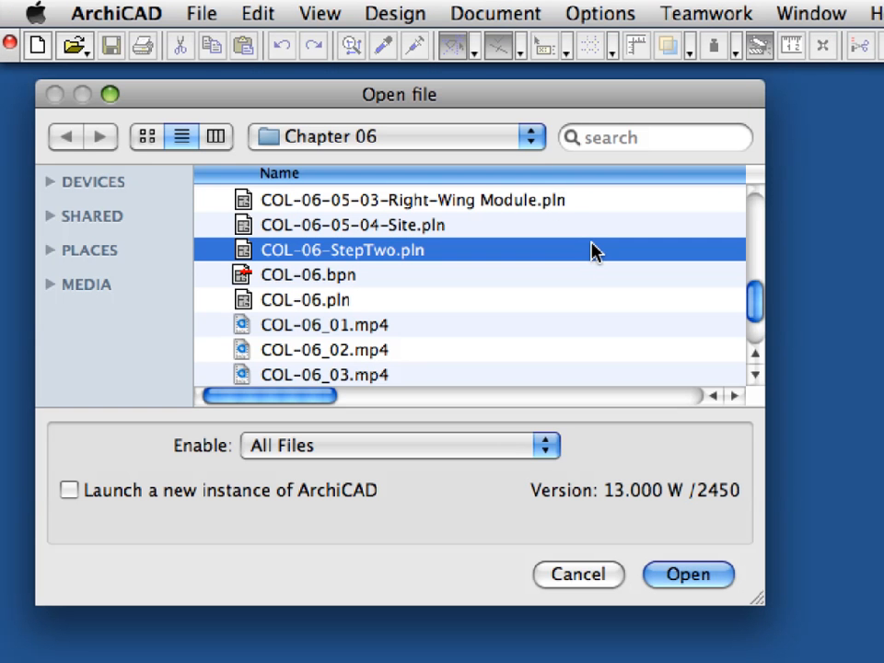
{"action": "left_click", "coordinate": [691, 573]}
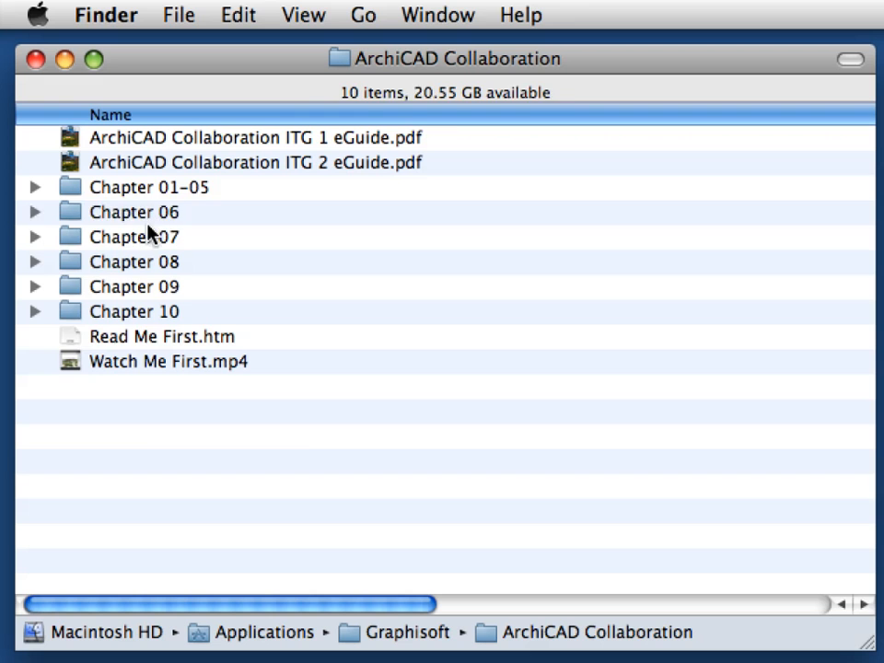
Examine where the Chapter 06 project files are stored in Finder and in Windows Explorer, highlighting the folder path
{"action": "left_click", "coordinate": [170, 214]}
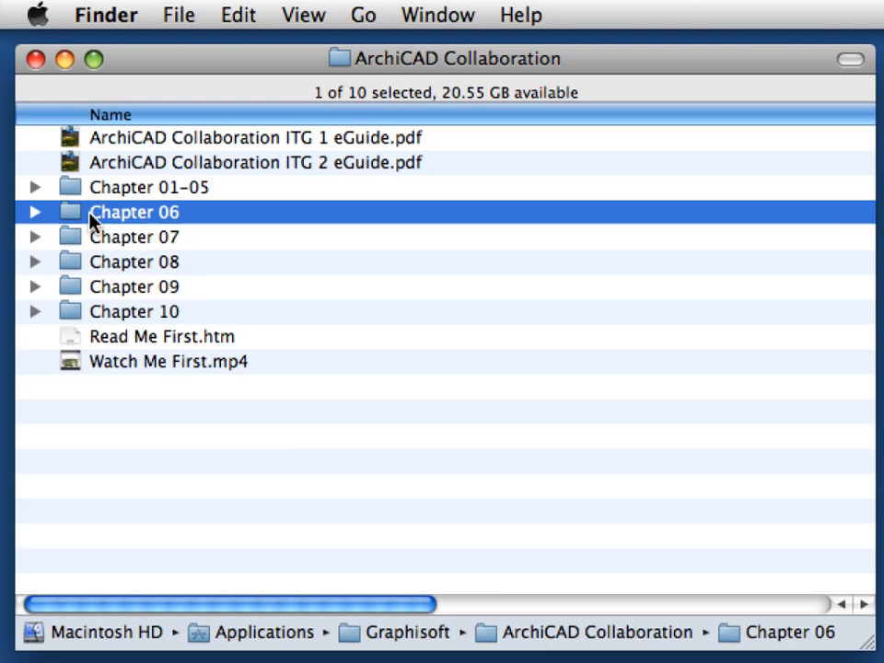
{"action": "left_click", "coordinate": [35, 213]}
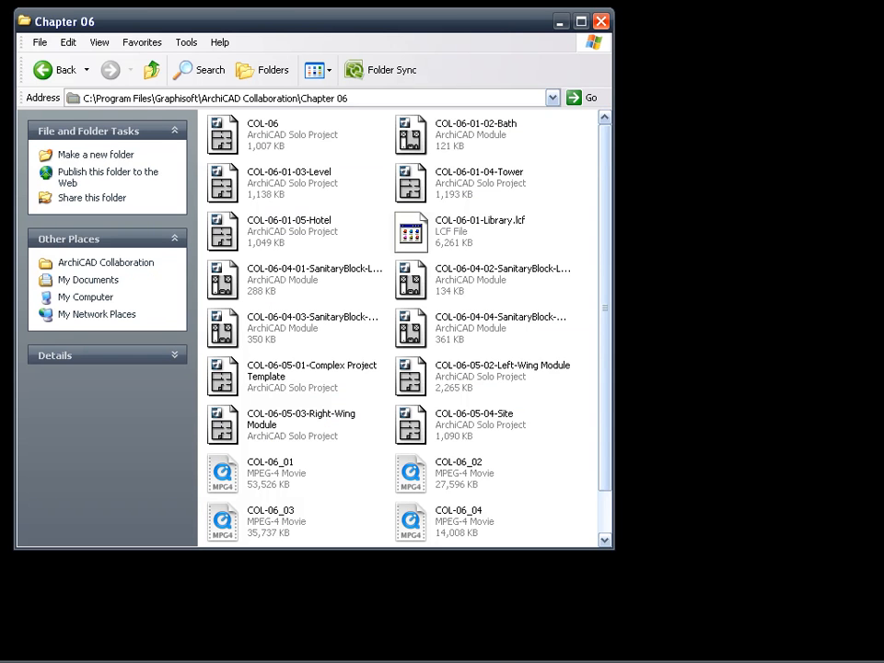
{"action": "left_click_drag", "start_coordinate": [83, 97], "coordinate": [147, 97]}
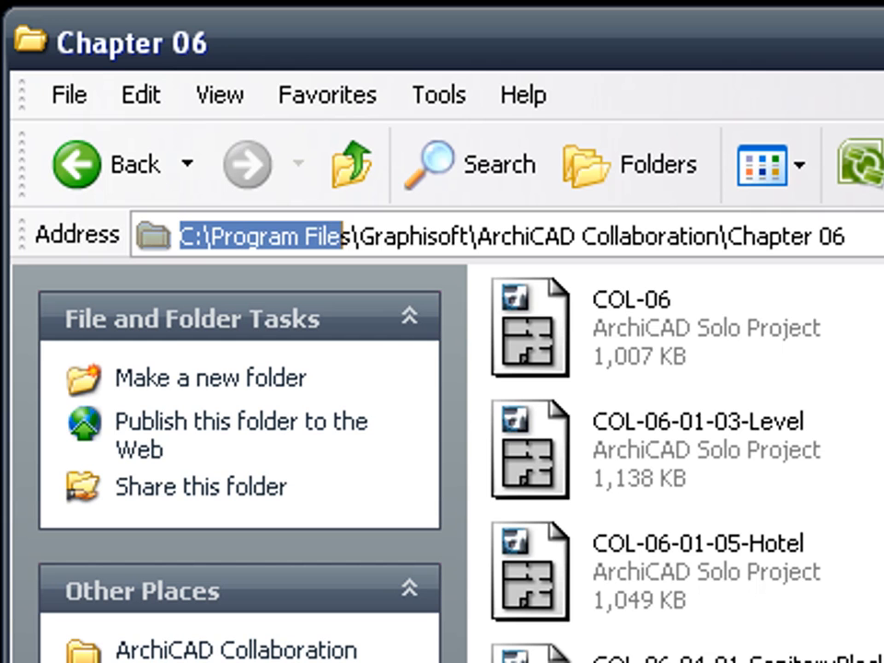
{"action": "left_click_drag", "start_coordinate": [342, 237], "coordinate": [845, 237]}
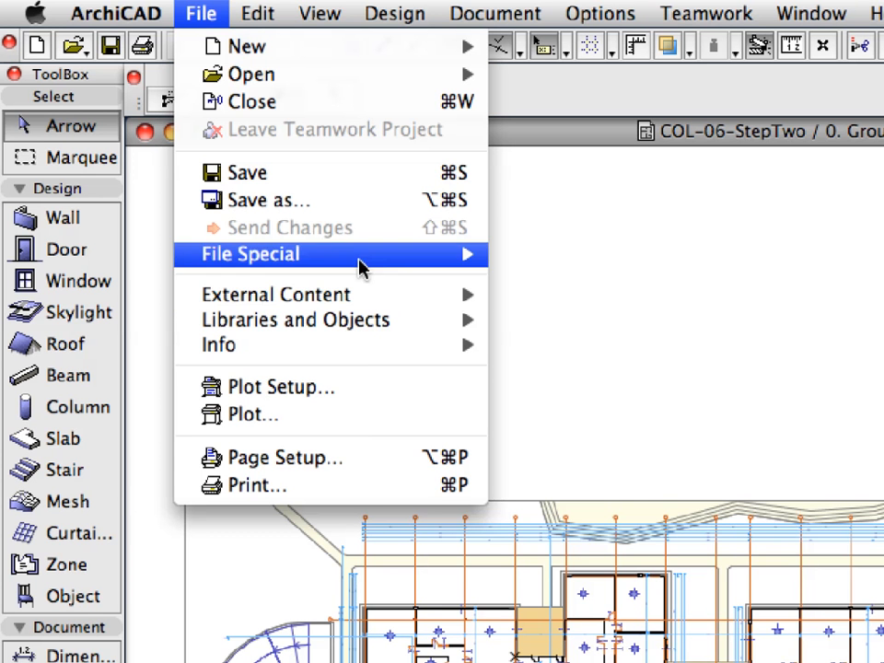
Open the Hotlink Manager and inspect the COL-06-04-01 and COL-06-04-03 SanitaryBlock hotlink sources
{"action": "mouse_move", "coordinate": [359, 296]}
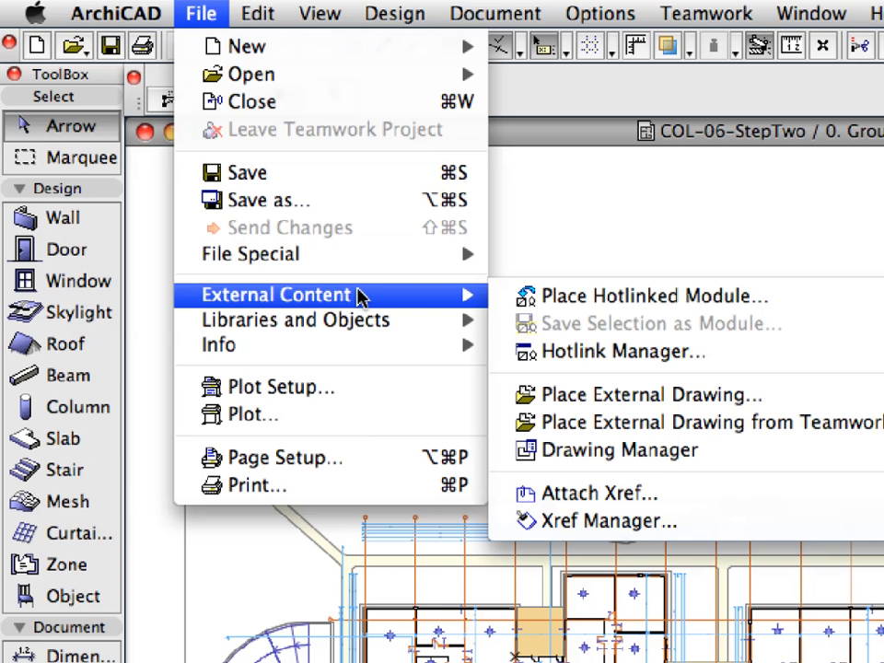
{"action": "left_click", "coordinate": [746, 360]}
{"action": "left_click", "coordinate": [166, 311]}
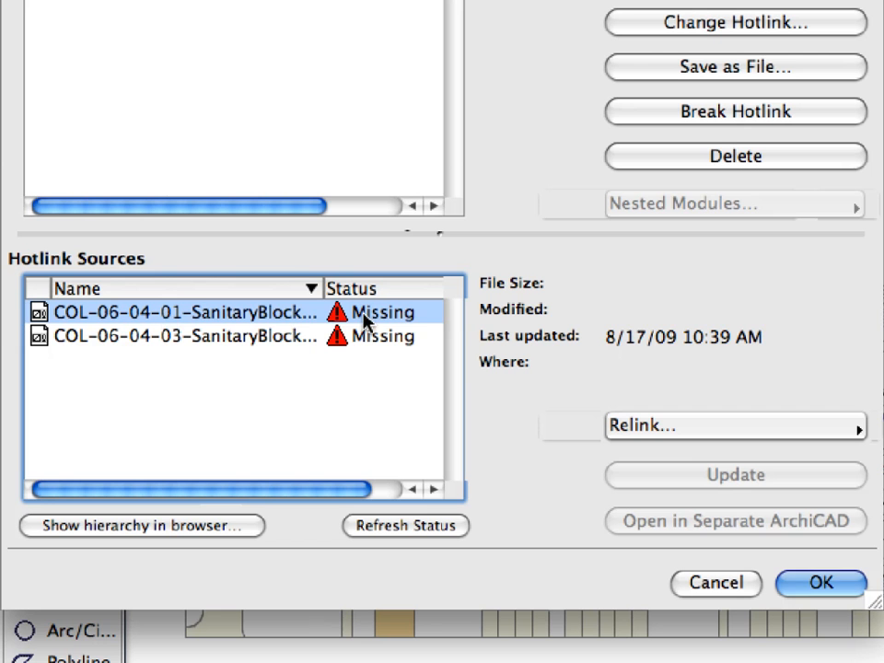
{"action": "left_click", "coordinate": [228, 338]}
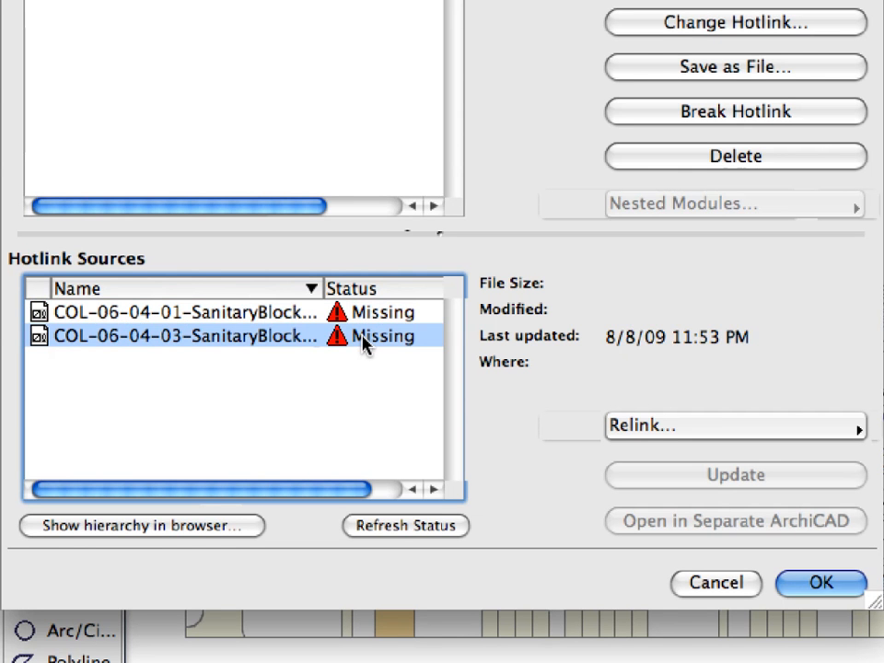
Relocate both SanitaryBlock hotlink sources to files in Graphisoft/ArchiCAD Collaboration ITG/Chapter 06, relinking each one despite its different story structure
{"action": "left_click", "coordinate": [291, 318], "text": "shift"}
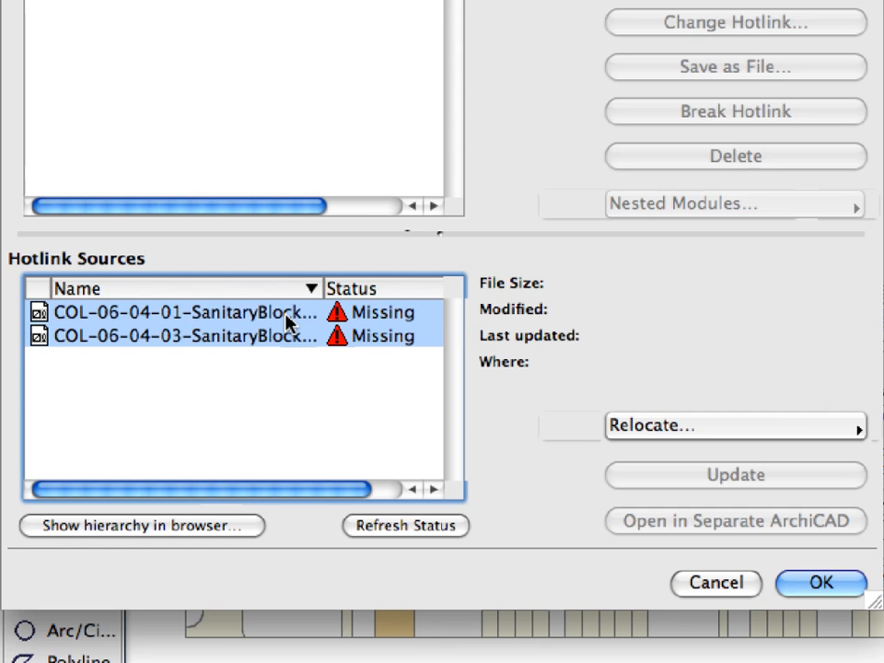
{"action": "left_click", "coordinate": [792, 428]}
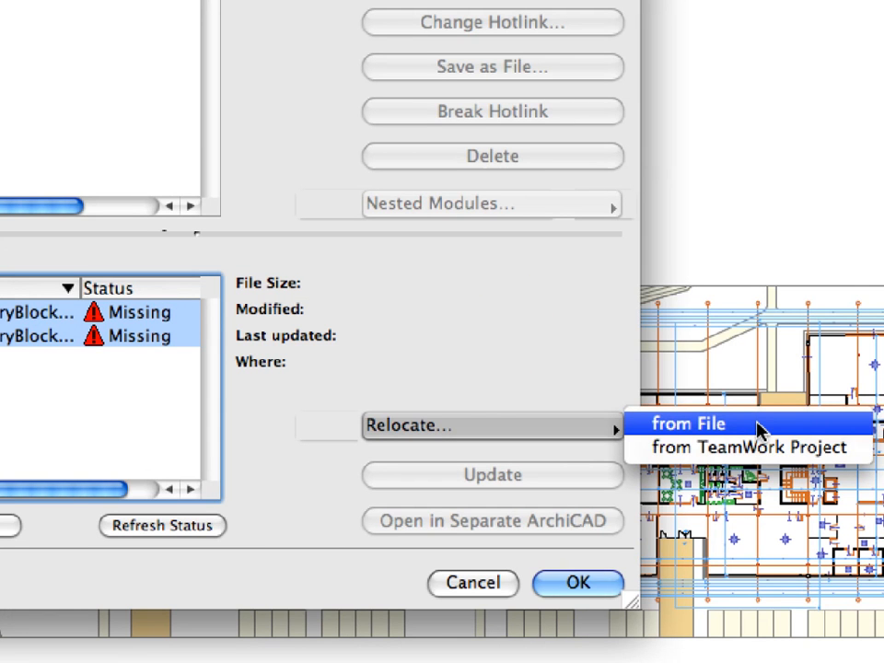
{"action": "left_click", "coordinate": [760, 426]}
{"action": "double_click", "coordinate": [414, 208]}
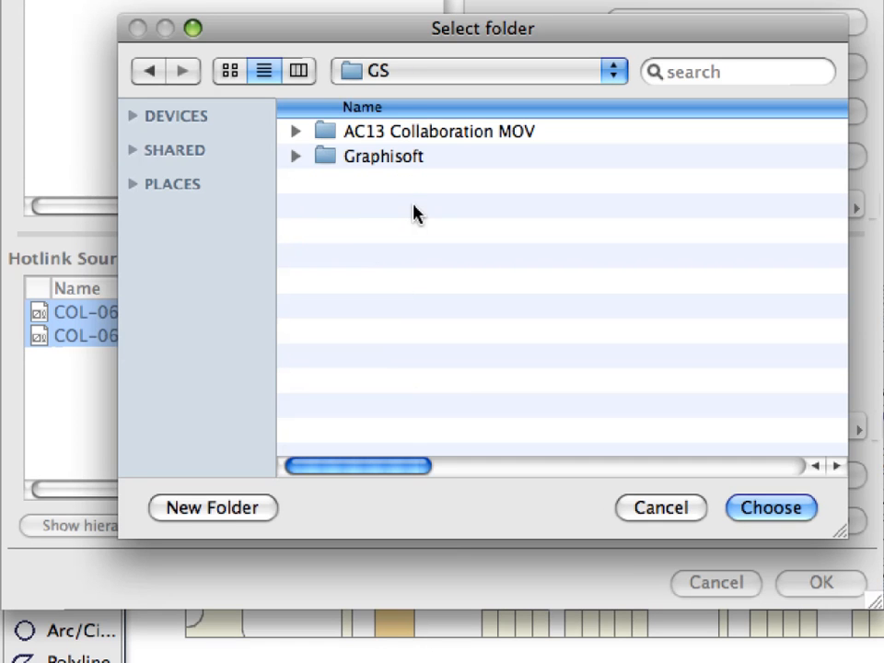
{"action": "double_click", "coordinate": [440, 158]}
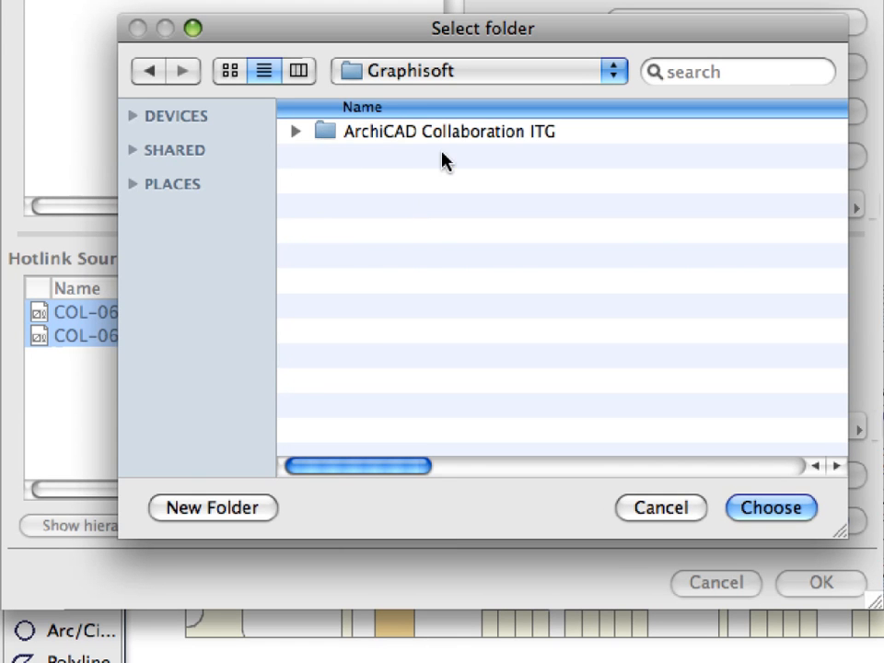
{"action": "double_click", "coordinate": [454, 136]}
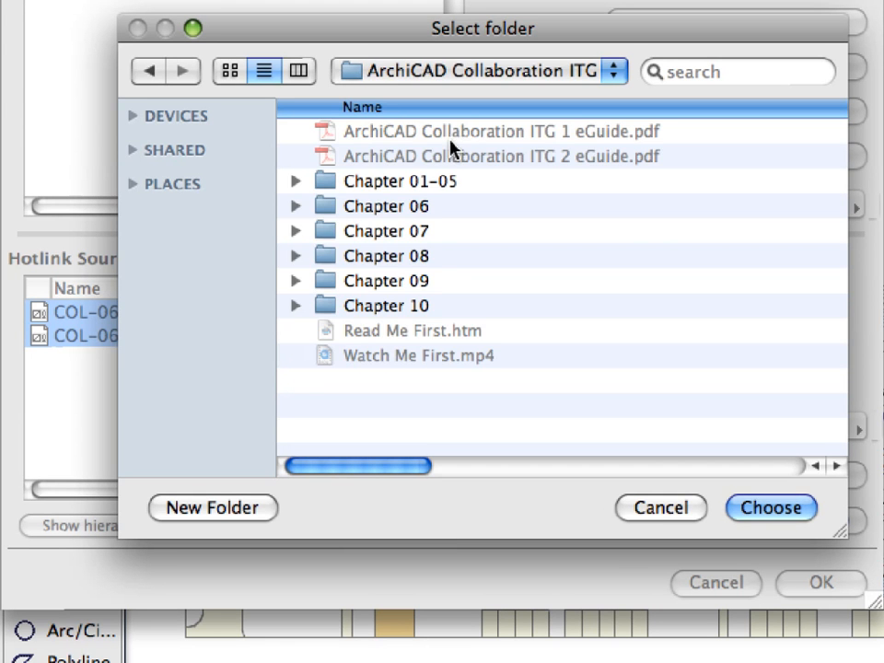
{"action": "double_click", "coordinate": [442, 205]}
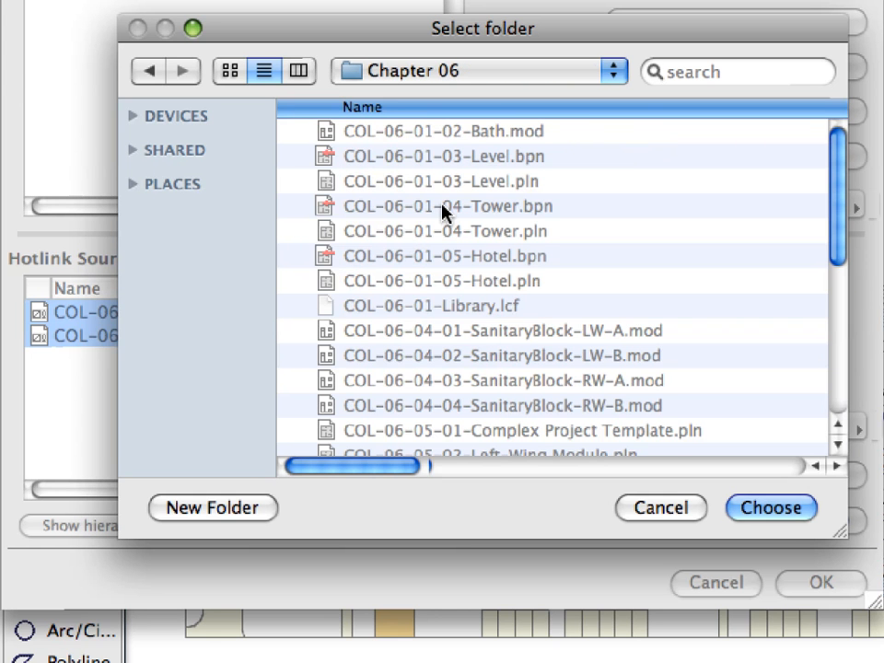
{"action": "left_click", "coordinate": [792, 517]}
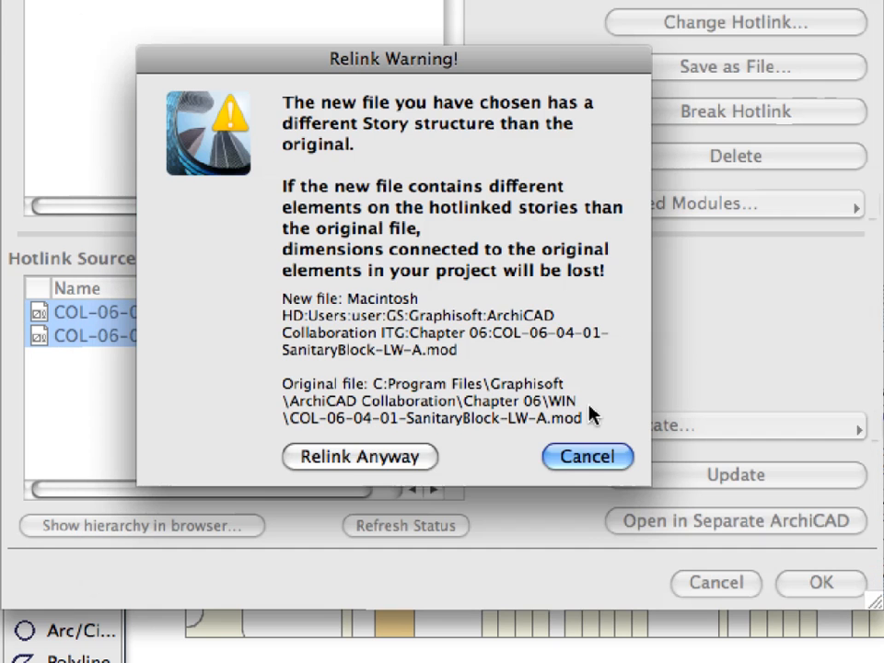
{"action": "left_click", "coordinate": [419, 461]}
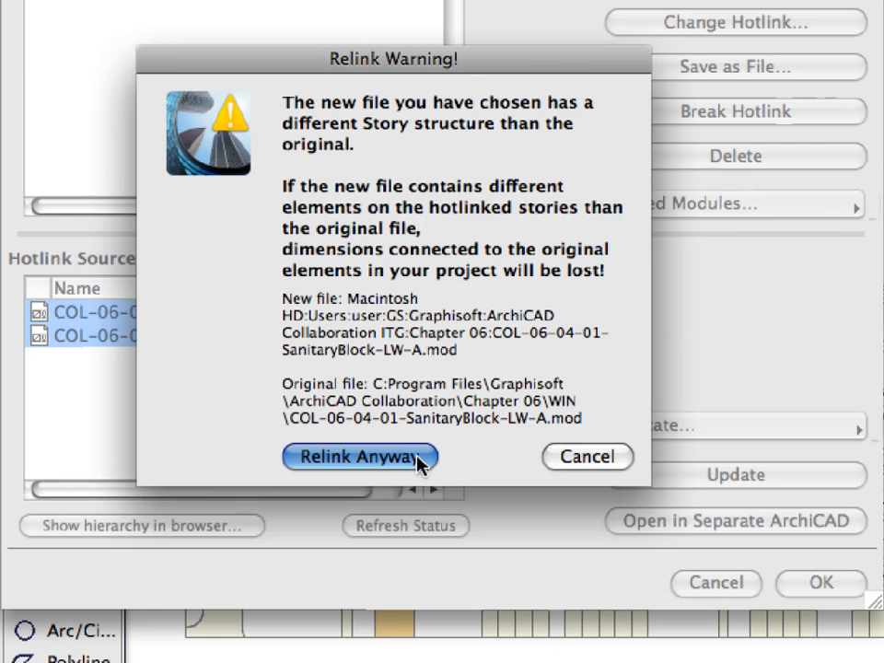
{"action": "left_click", "coordinate": [419, 458]}
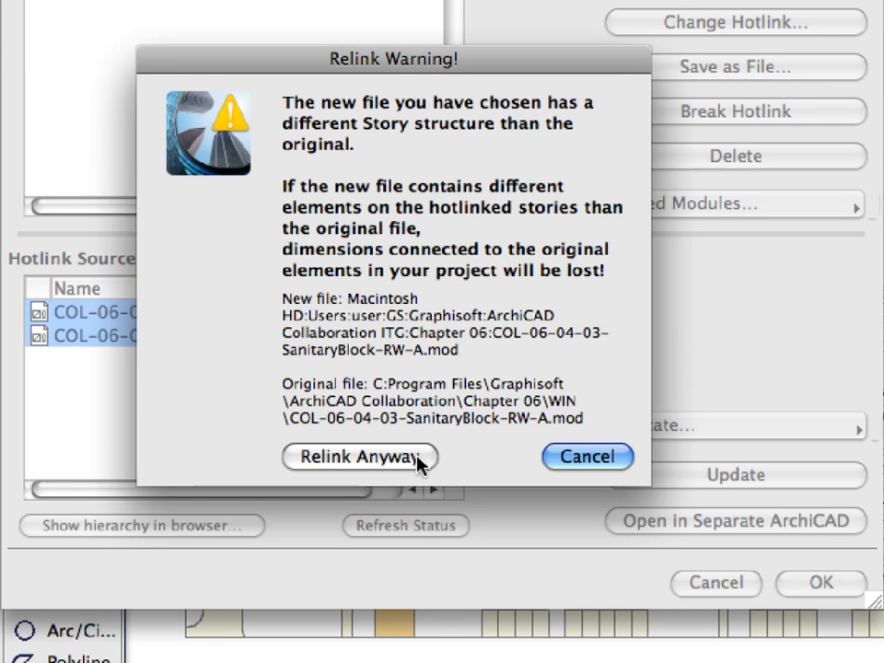
{"action": "left_click", "coordinate": [417, 458]}
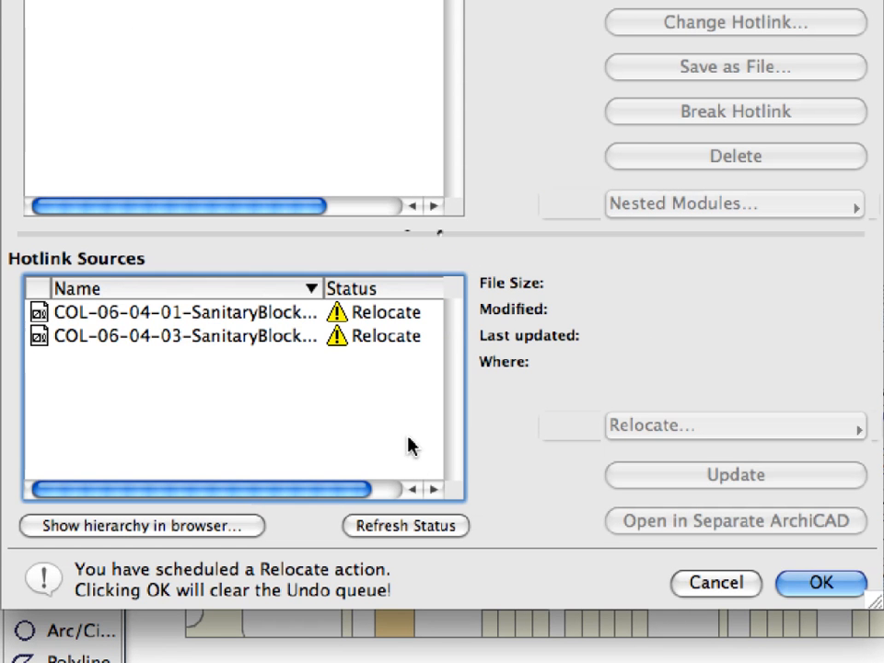
Review the scheduled relocation of both SanitaryBlock sources and apply the hotlink changes
{"action": "left_click", "coordinate": [282, 316]}
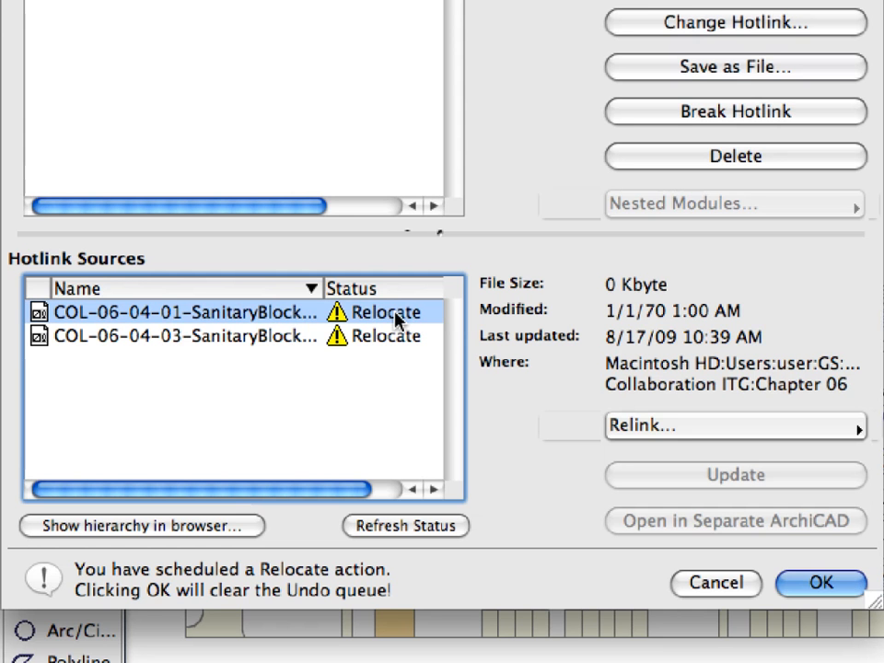
{"action": "left_click", "coordinate": [288, 337]}
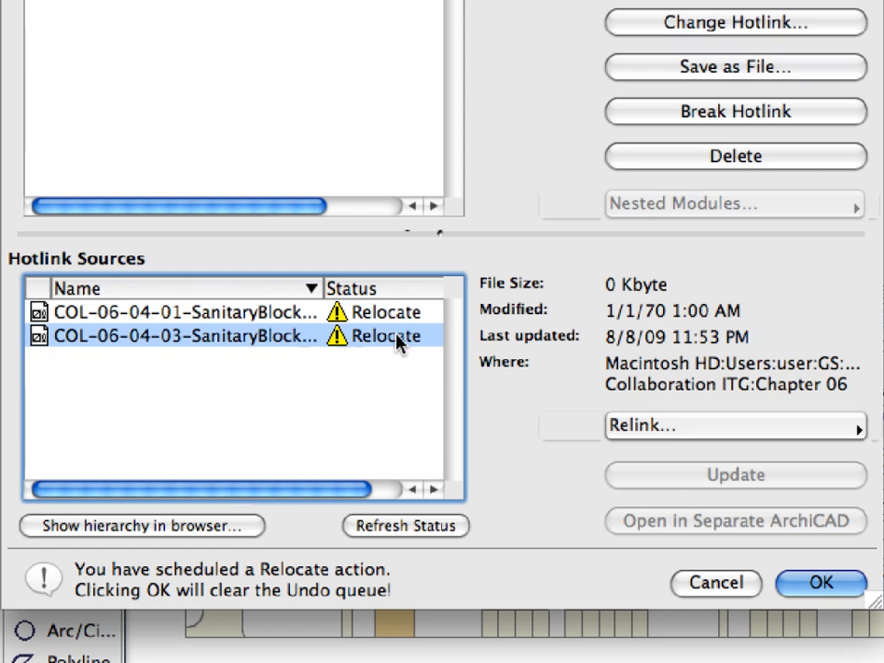
{"action": "left_click", "coordinate": [819, 583]}
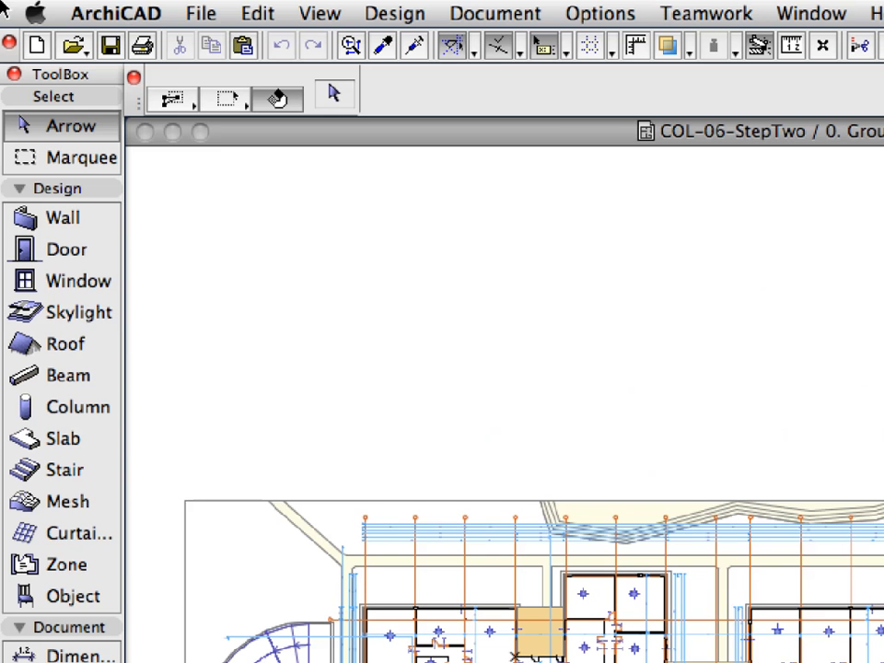
Check the status and location of both SanitaryBlock sources in the Hotlink Manager, then close it without changes
{"action": "left_click", "coordinate": [203, 14]}
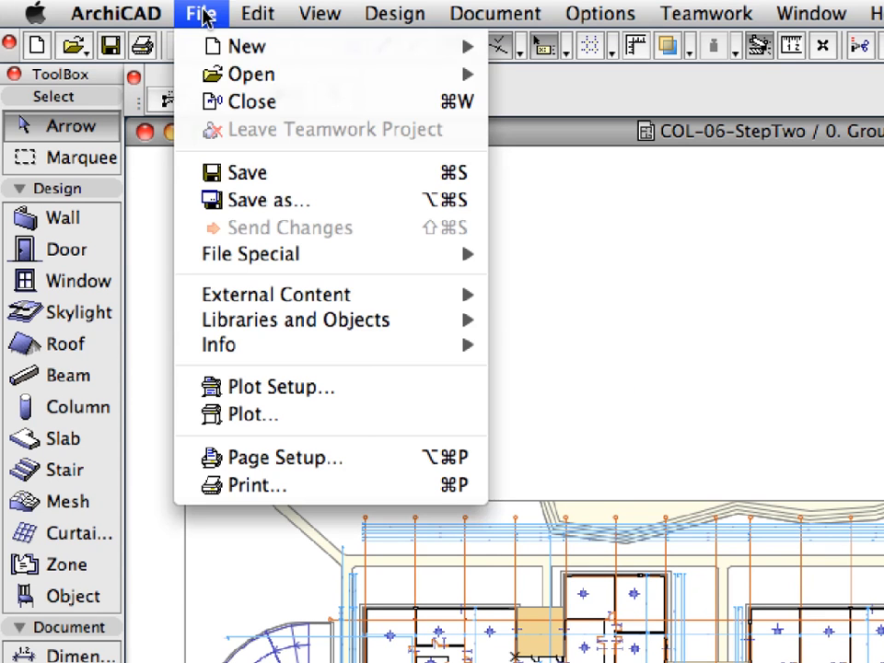
{"action": "mouse_move", "coordinate": [367, 293]}
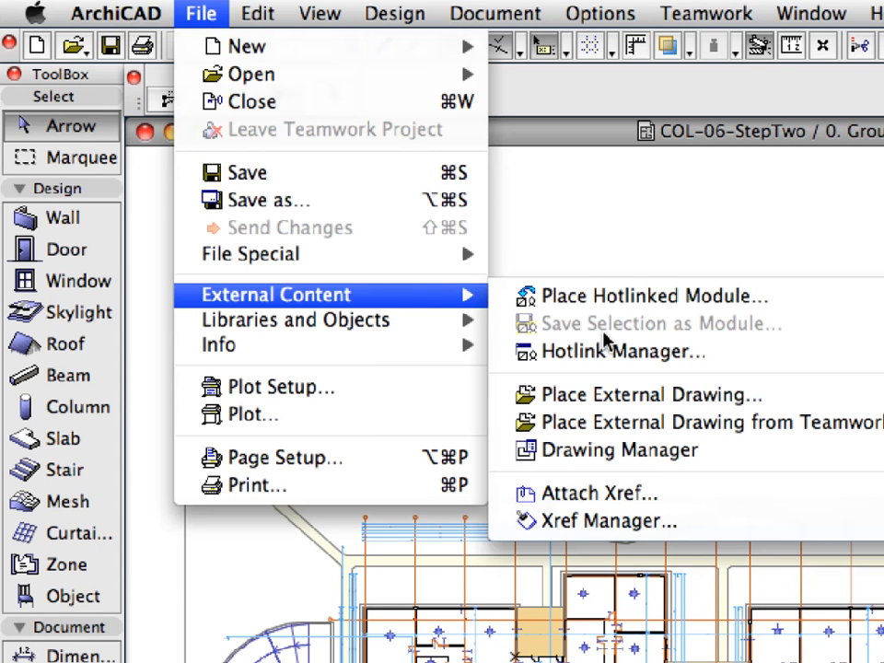
{"action": "left_click", "coordinate": [636, 356]}
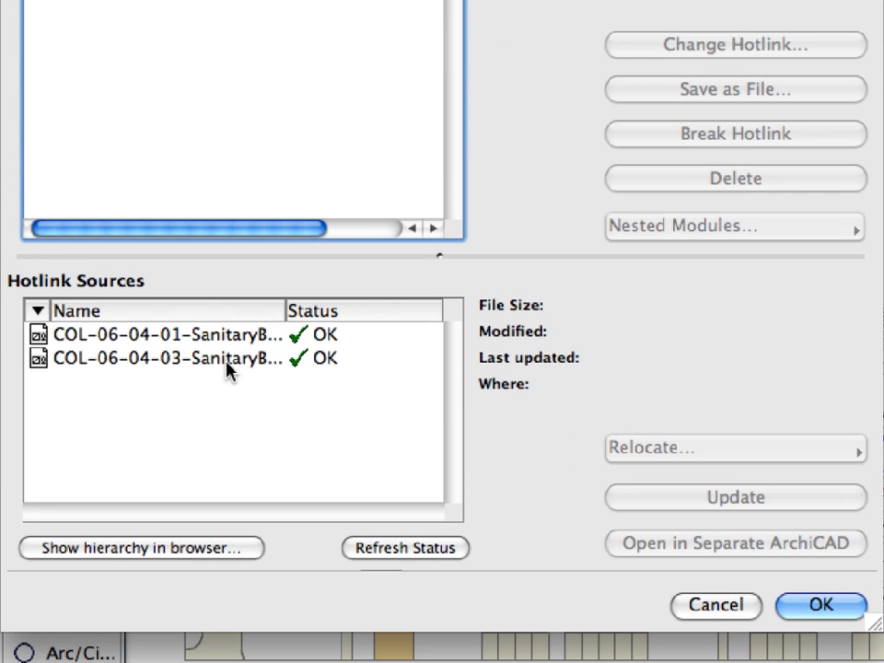
{"action": "left_click", "coordinate": [258, 341]}
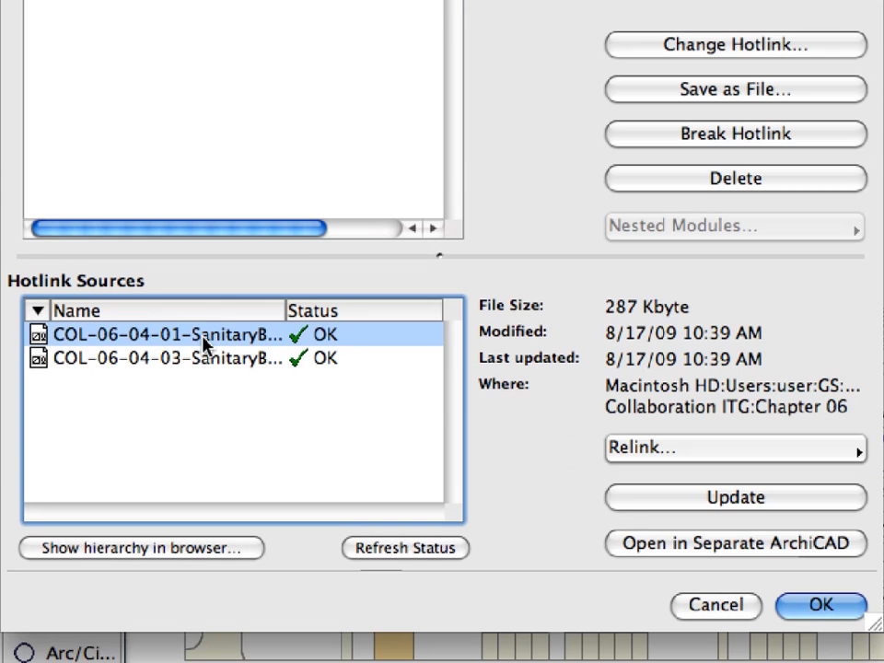
{"action": "left_click", "coordinate": [257, 361]}
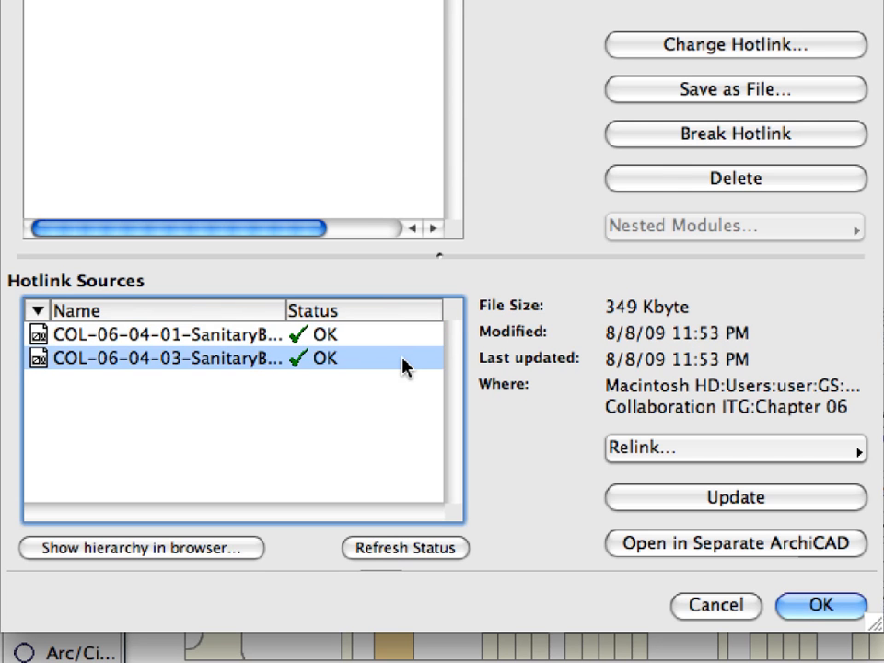
{"action": "left_click", "coordinate": [752, 607]}
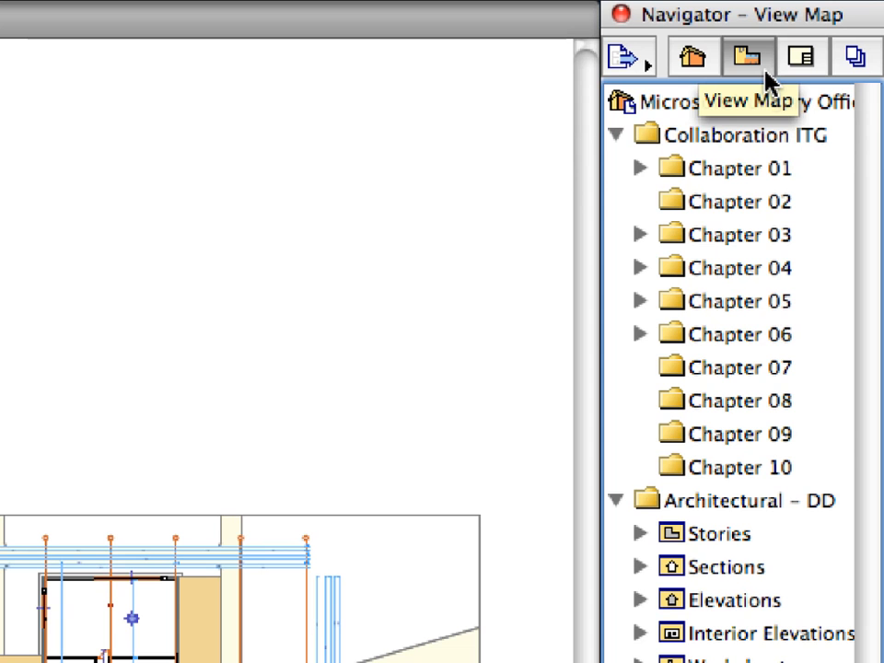
Open the saved view 6.2.1 Cupboard Module from the Chapter 06 folder of the View Map
{"action": "left_click", "coordinate": [639, 335]}
{"action": "left_click", "coordinate": [682, 368]}
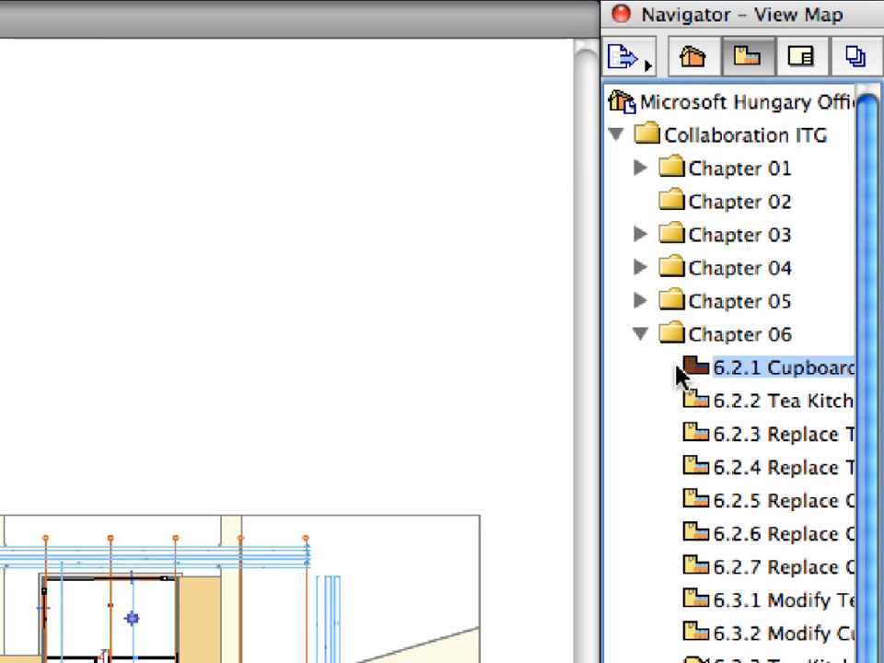
{"action": "double_click", "coordinate": [742, 370]}
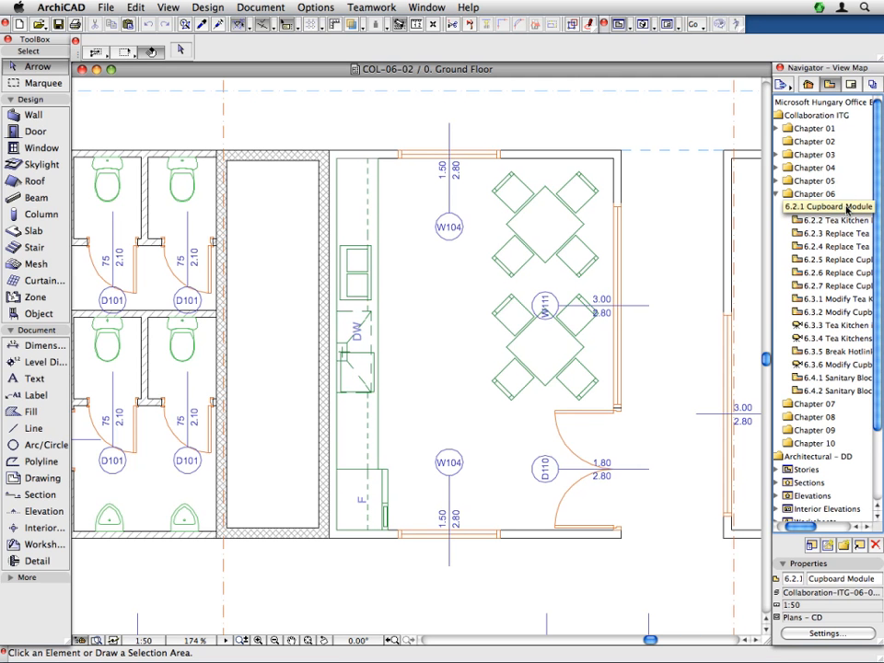
Cut the grouped cupboard elements along the tea kitchen's wall to the clipboard in view 6.2.1 Cupboard Module
{"action": "left_click", "coordinate": [847, 209]}
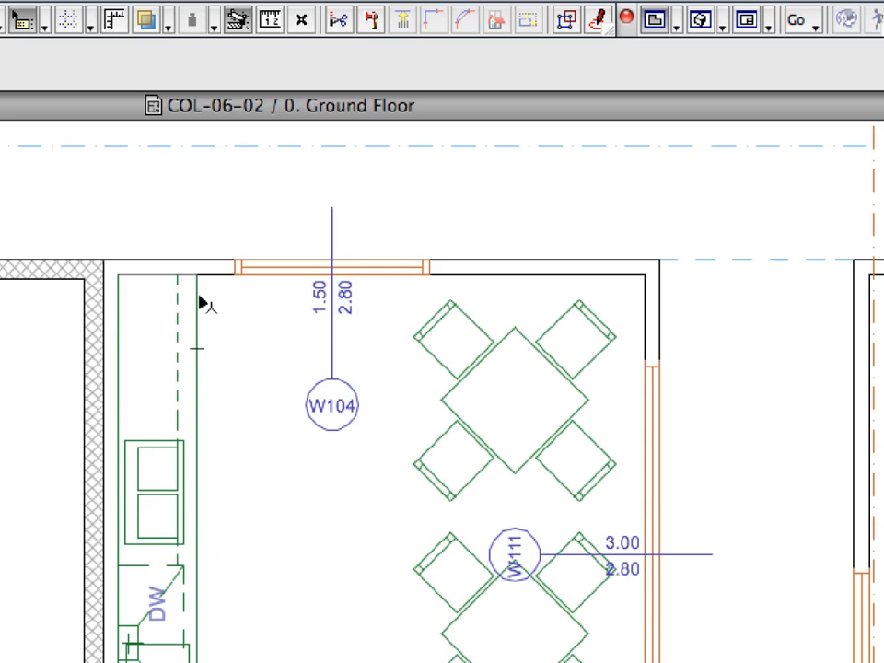
{"action": "mouse_move", "coordinate": [199, 296]}
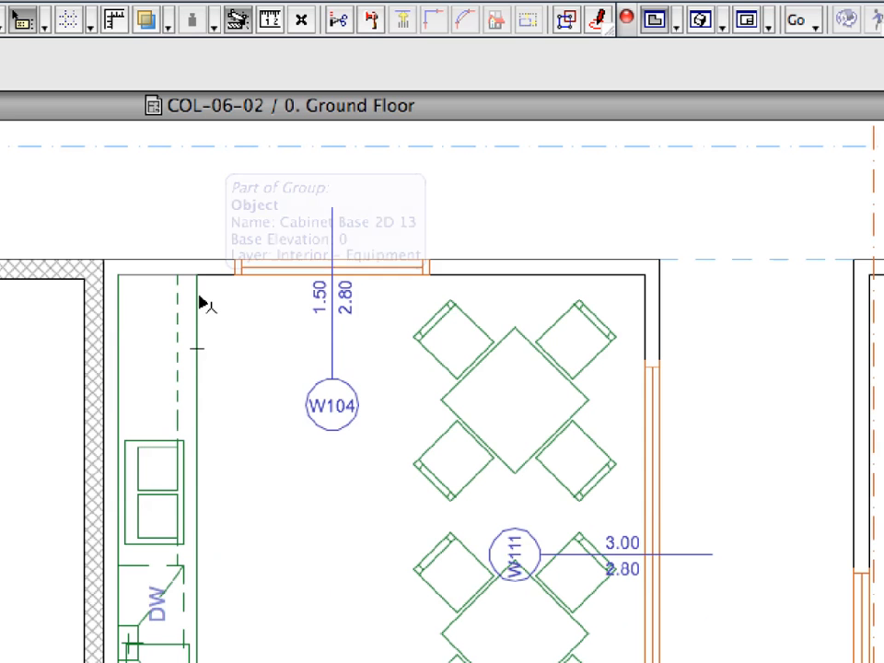
{"action": "left_click", "coordinate": [200, 297]}
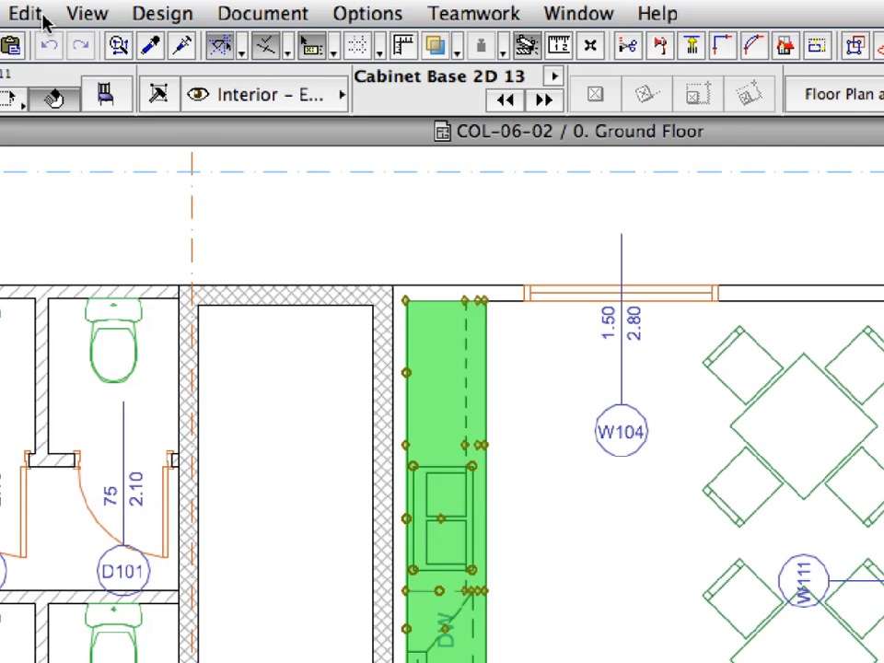
{"action": "left_click", "coordinate": [43, 16]}
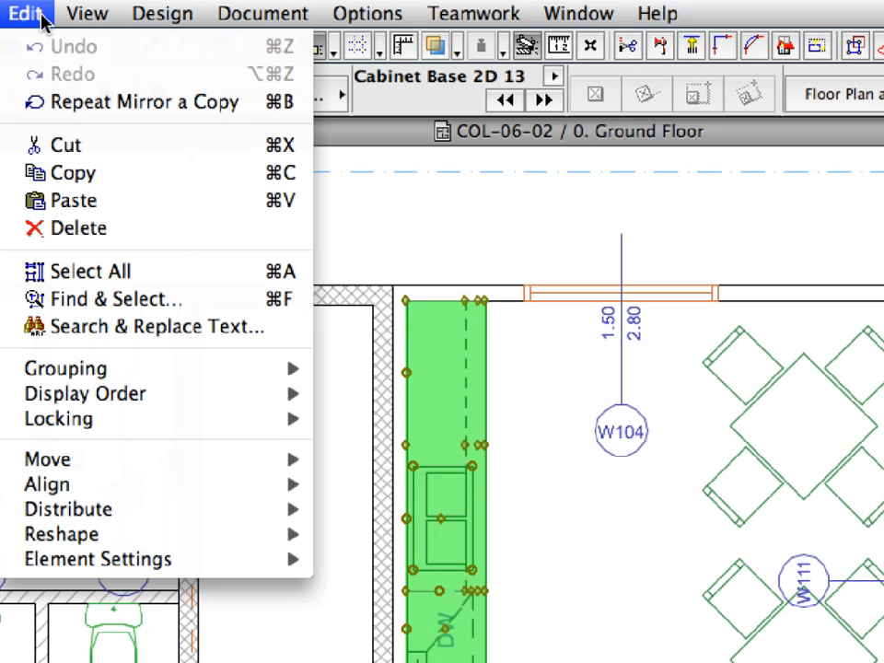
{"action": "left_click", "coordinate": [211, 155]}
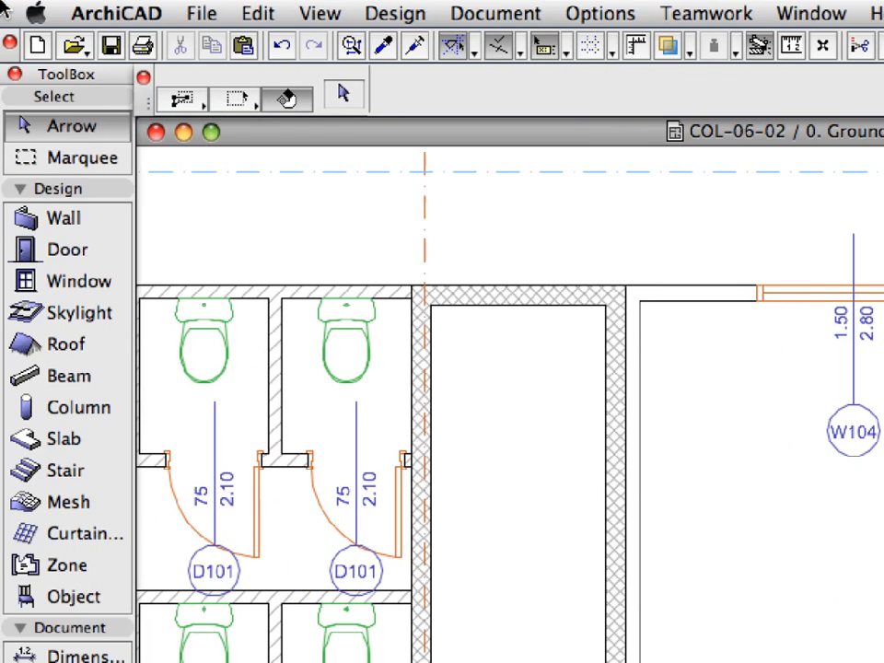
Save the clipboard contents as the module file COL-06-02-01-Cupboard.mod in the Chapter 06 folder, using the Module File from Clipboard format
{"action": "left_click", "coordinate": [193, 13]}
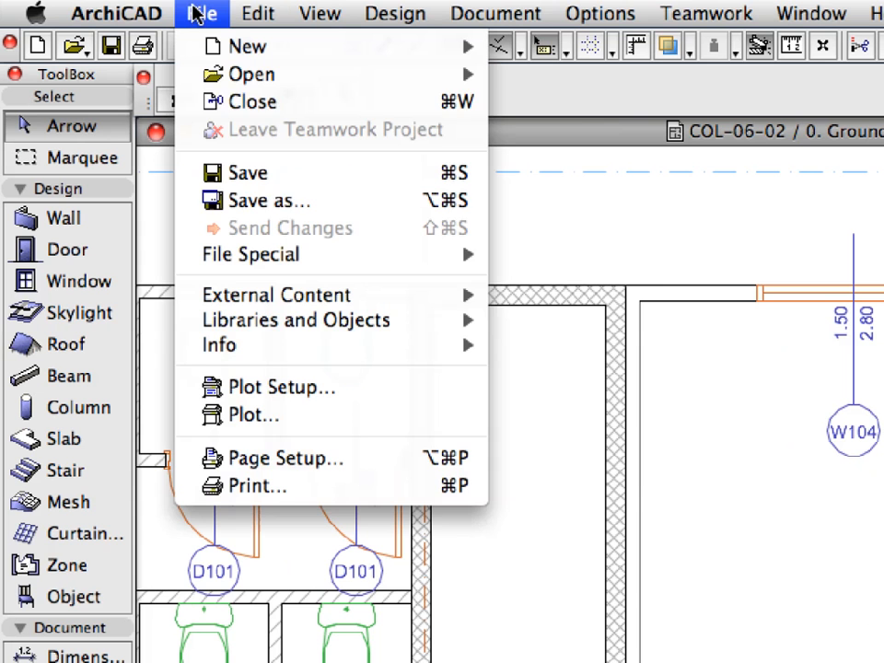
{"action": "left_click", "coordinate": [366, 203]}
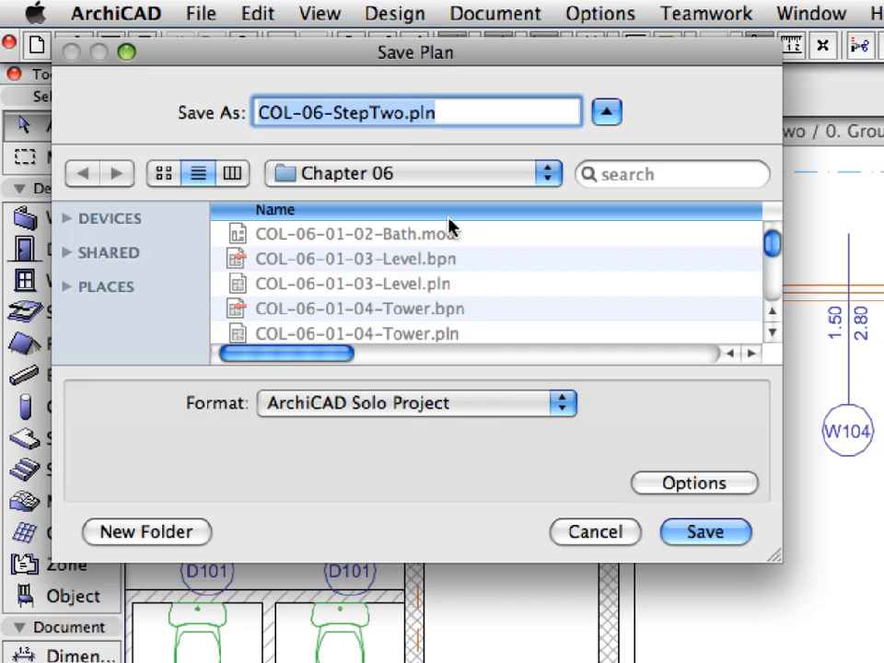
{"action": "left_click", "coordinate": [507, 402]}
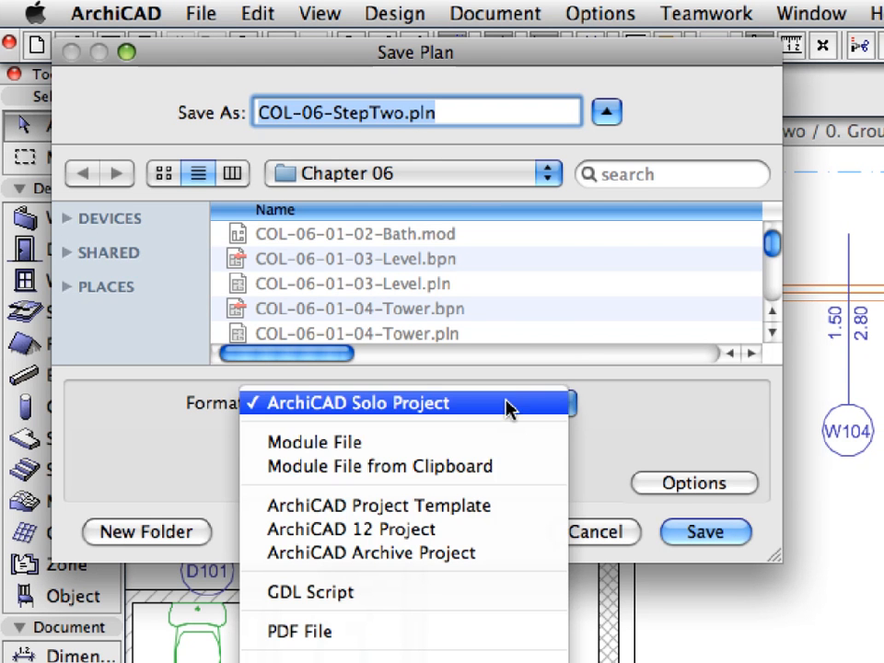
{"action": "left_click", "coordinate": [522, 468]}
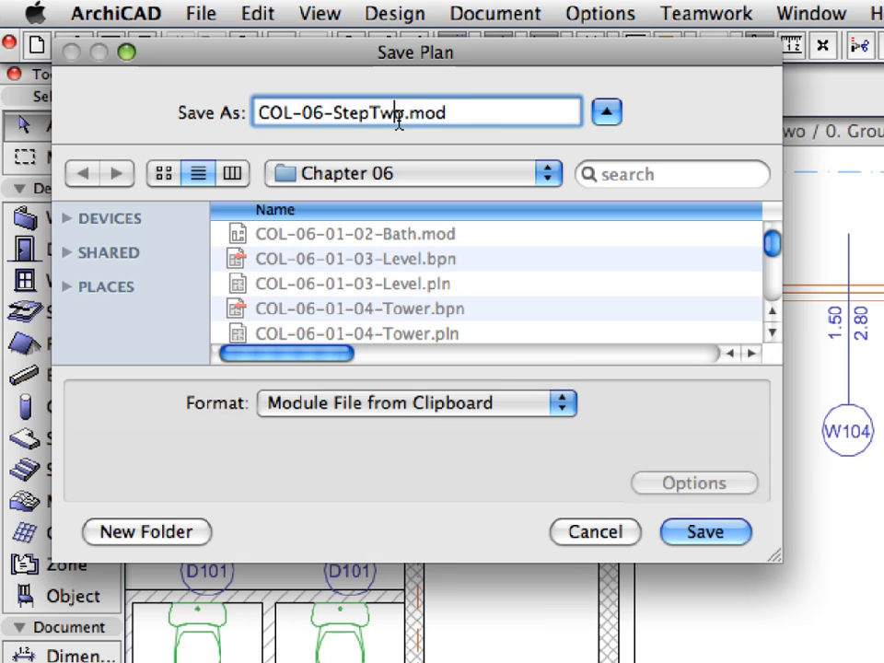
{"action": "left_click_drag", "start_coordinate": [408, 114], "coordinate": [338, 114]}
{"action": "type", "text": "02-01-"}
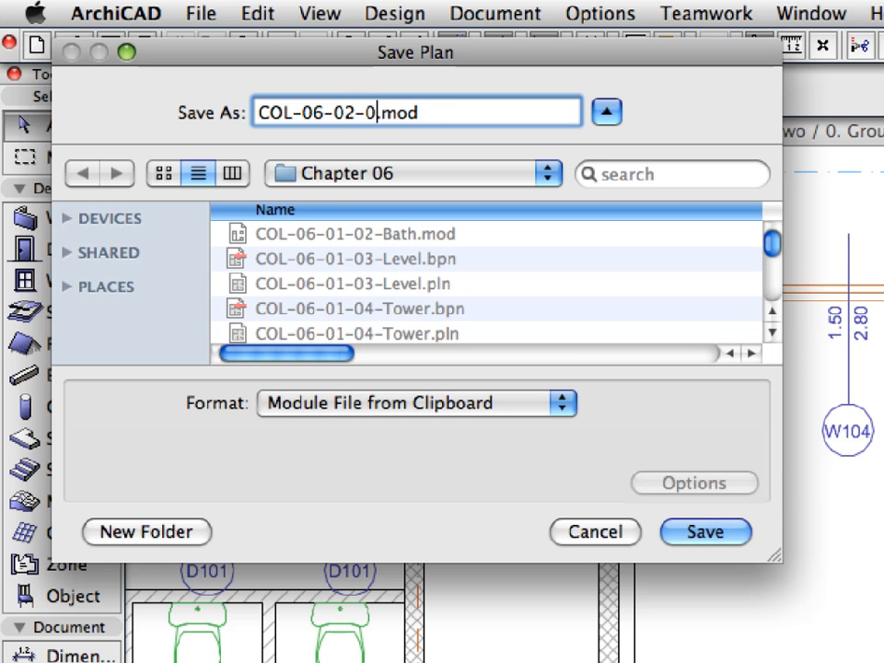
{"action": "type", "text": "Cu"}
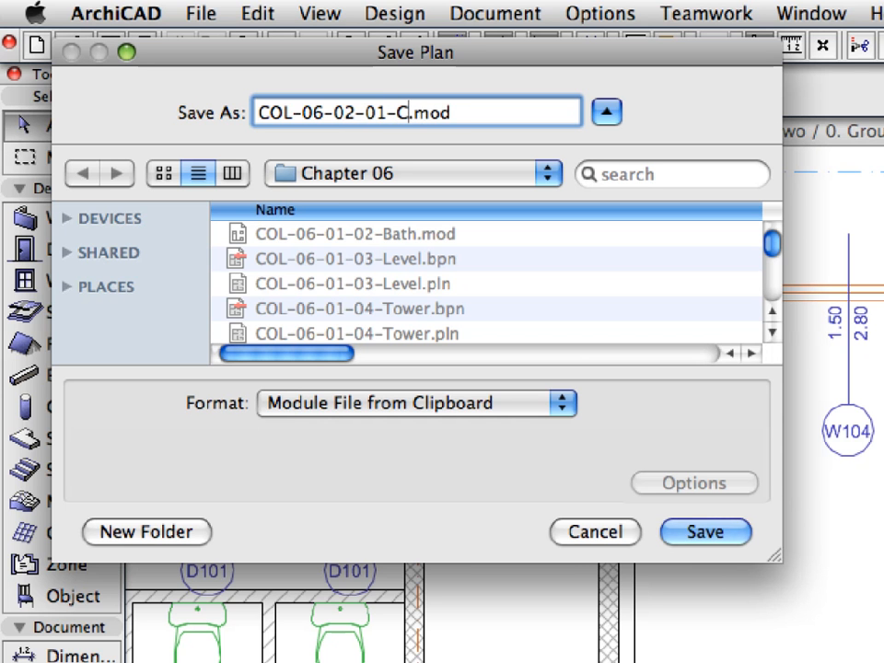
{"action": "type", "text": "pboard"}
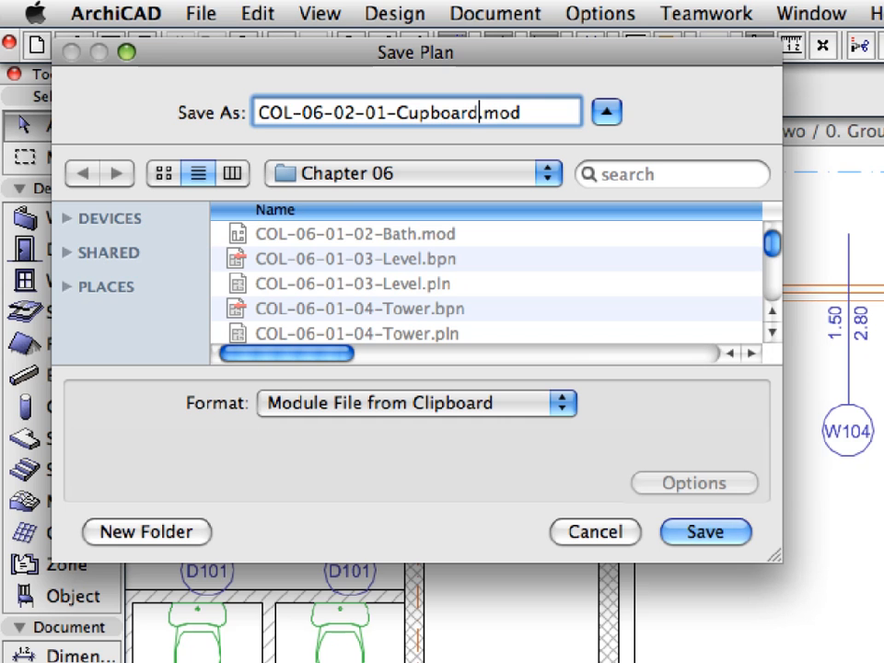
{"action": "left_click", "coordinate": [722, 539]}
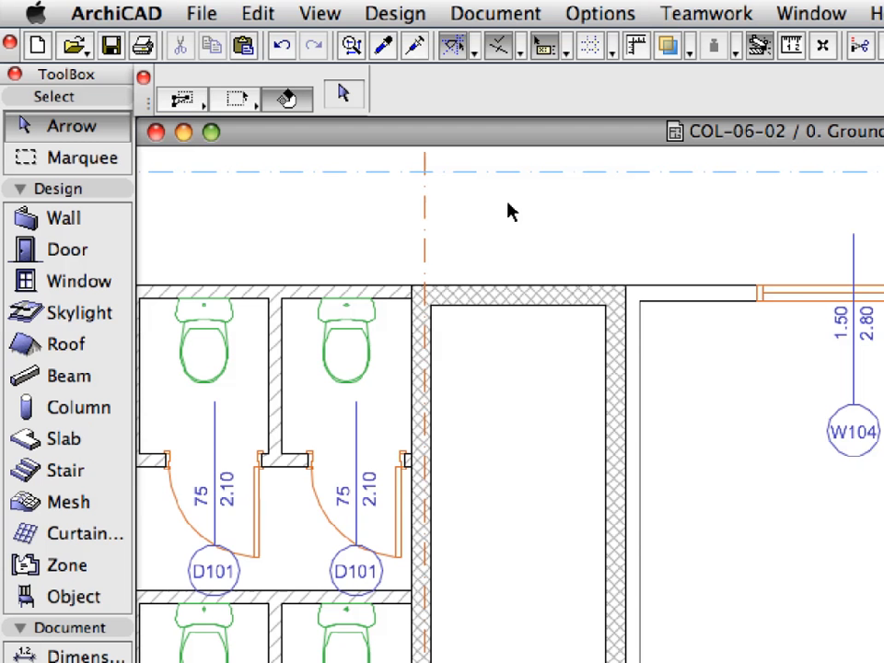
Set up a hotlinked module placement with a new hotlink from the module file COL-06-02-01-Cupboard.mod in Chapter 06
{"action": "left_click", "coordinate": [110, 9]}
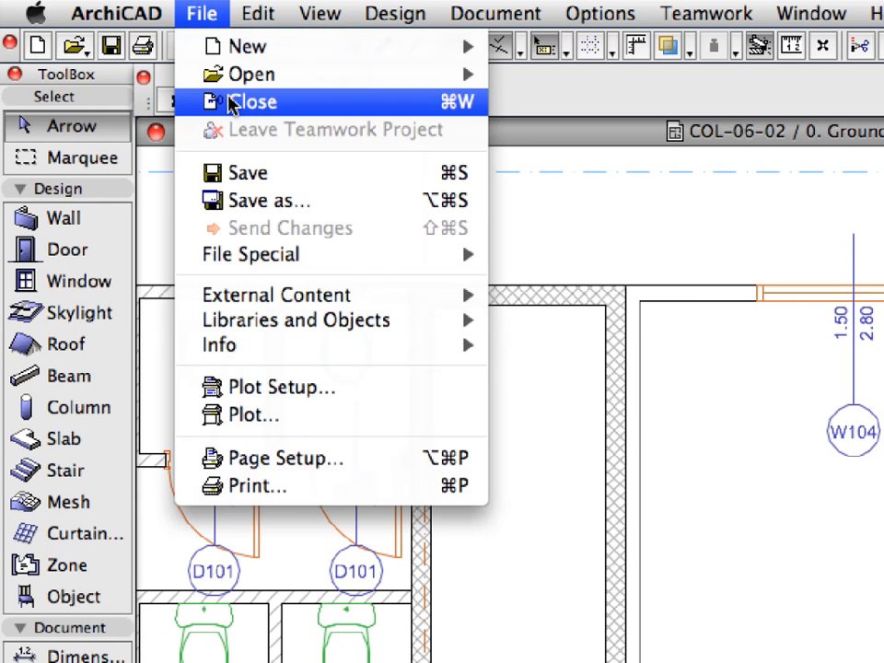
{"action": "mouse_move", "coordinate": [401, 303]}
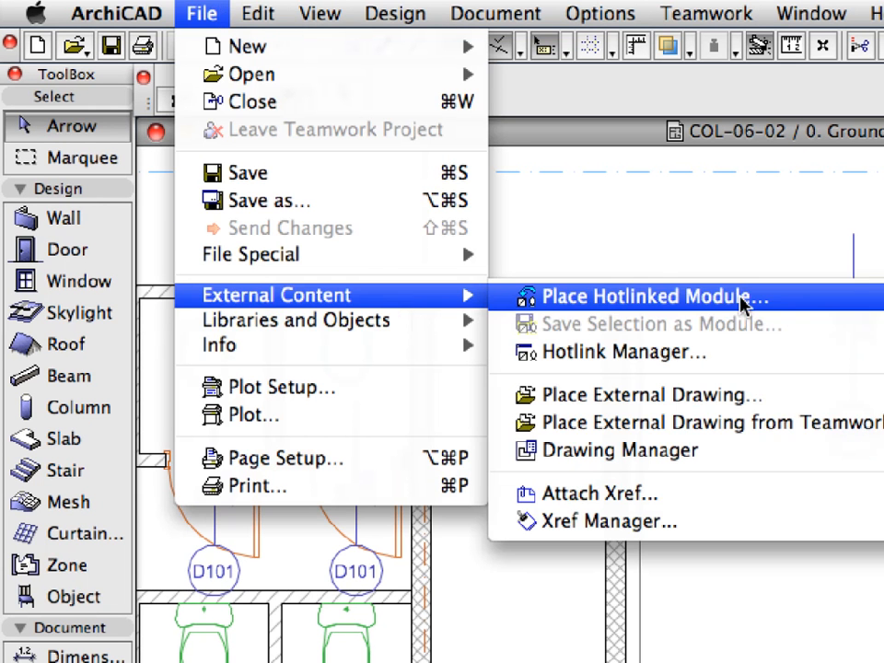
{"action": "left_click", "coordinate": [835, 307]}
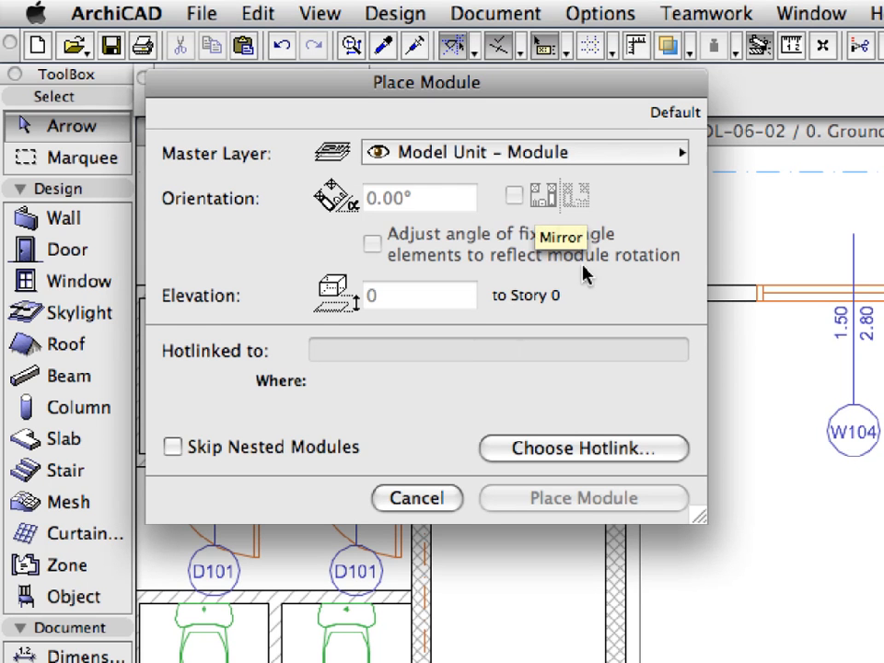
{"action": "left_click", "coordinate": [670, 445]}
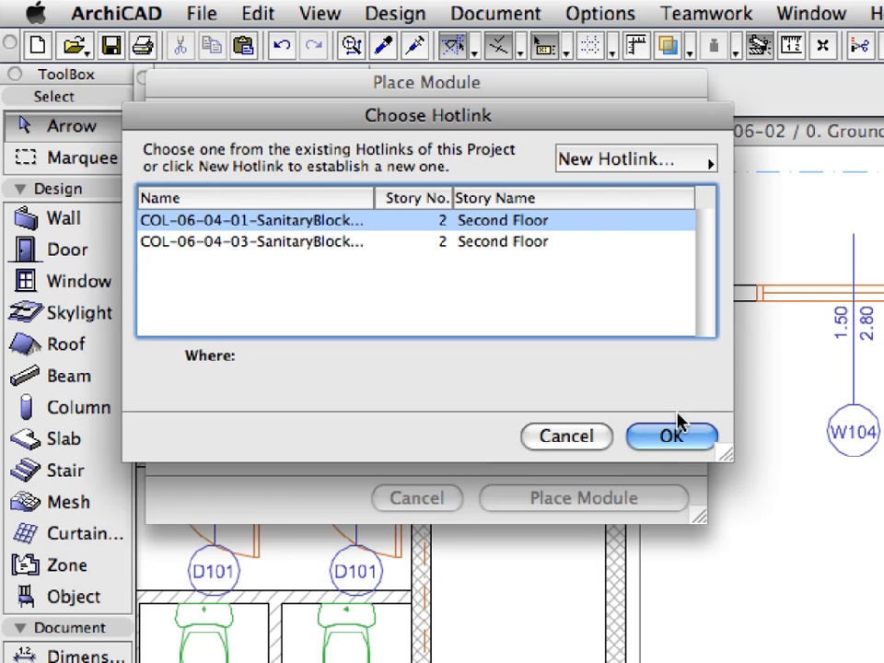
{"action": "left_click", "coordinate": [694, 164]}
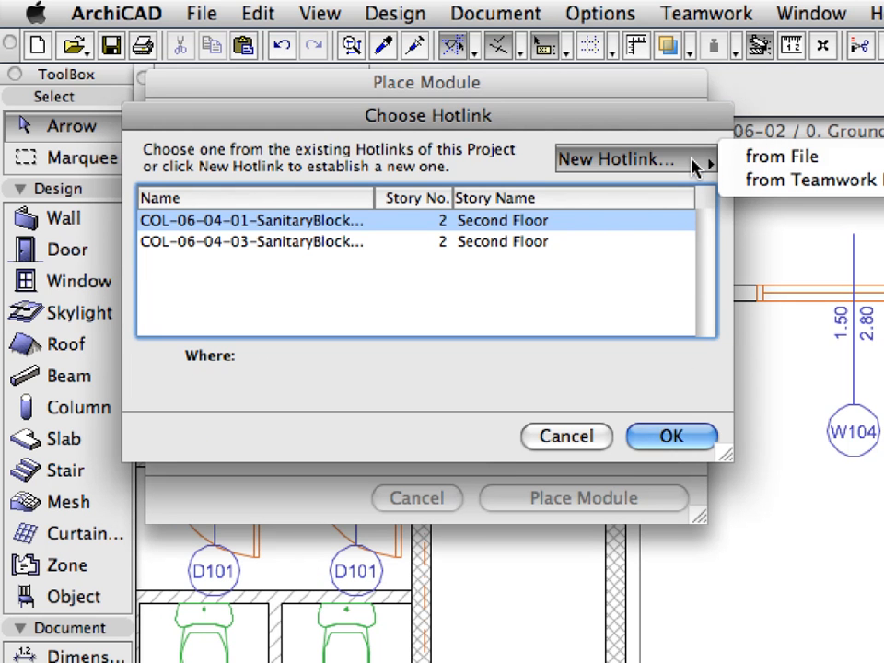
{"action": "left_click", "coordinate": [841, 166]}
{"action": "left_click", "coordinate": [544, 476]}
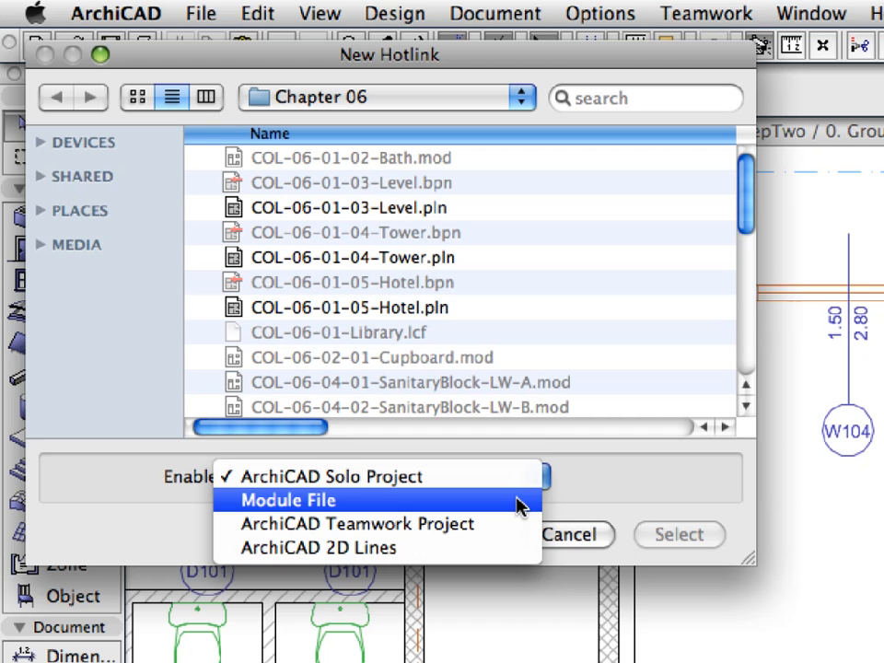
{"action": "left_click", "coordinate": [521, 505]}
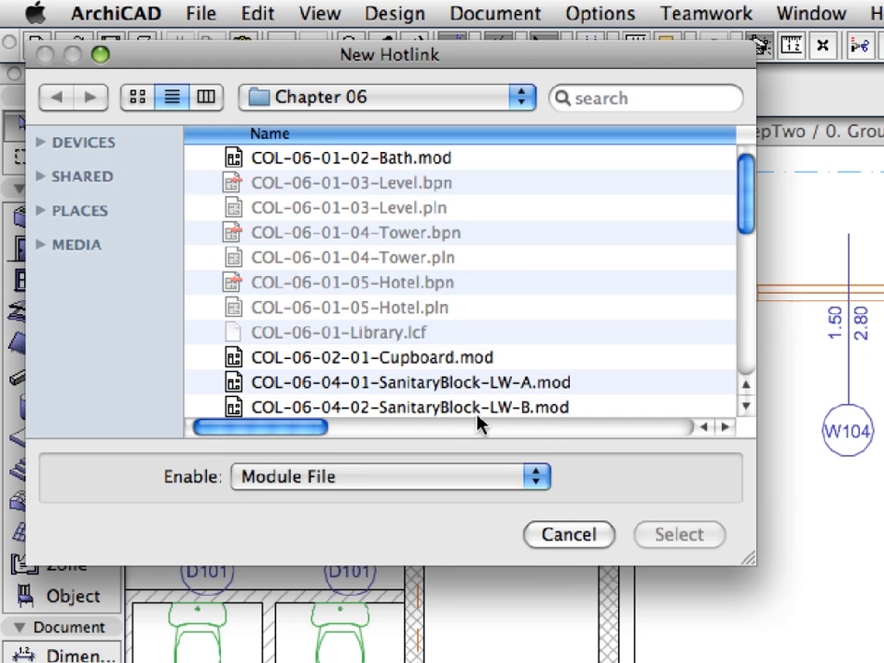
{"action": "left_click", "coordinate": [498, 364]}
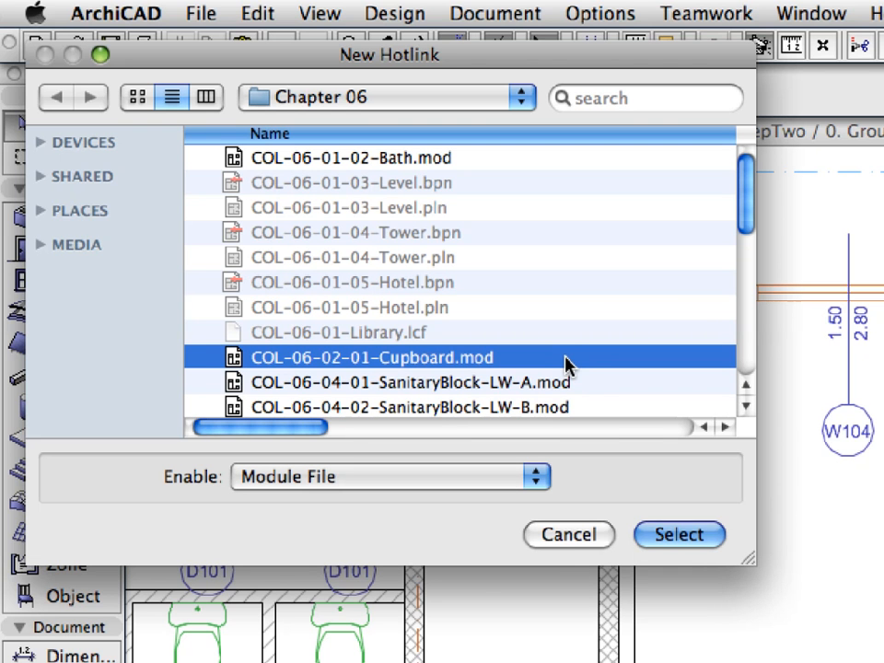
{"action": "left_click", "coordinate": [693, 546]}
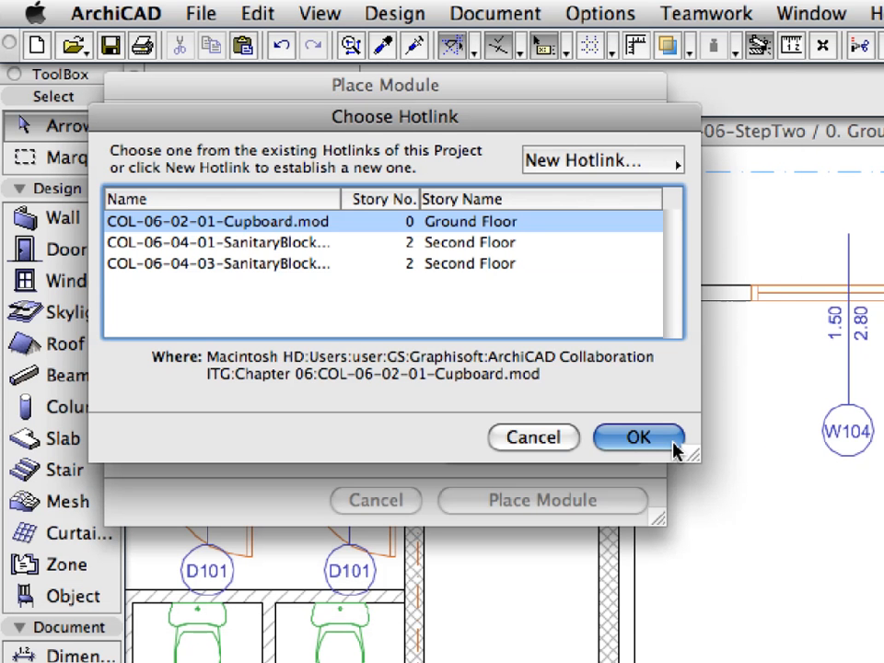
{"action": "left_click", "coordinate": [635, 442]}
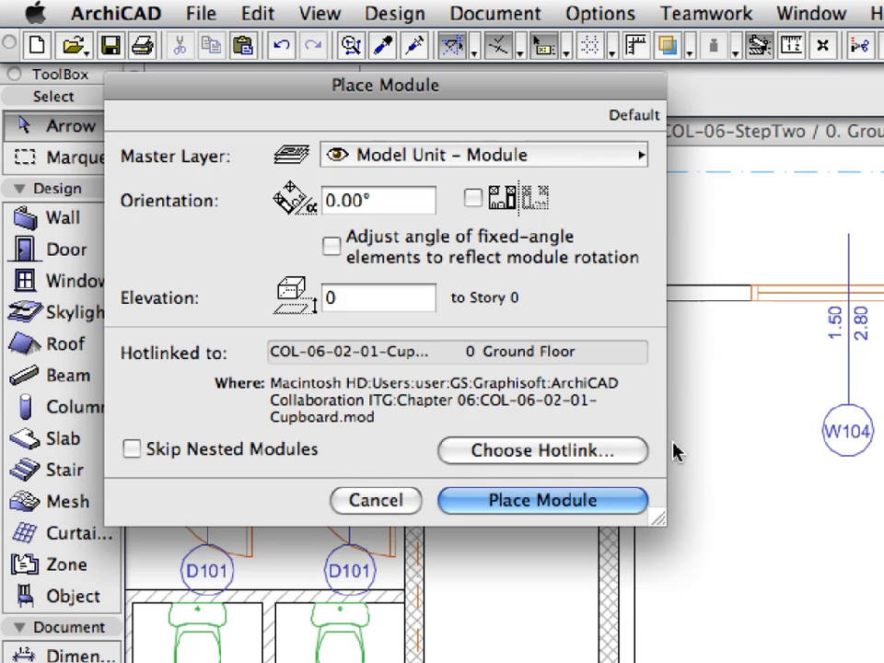
Place the hotlinked cupboard module at its original position in the tea kitchen and check that it selects as one hotlinked unit
{"action": "left_click", "coordinate": [634, 500]}
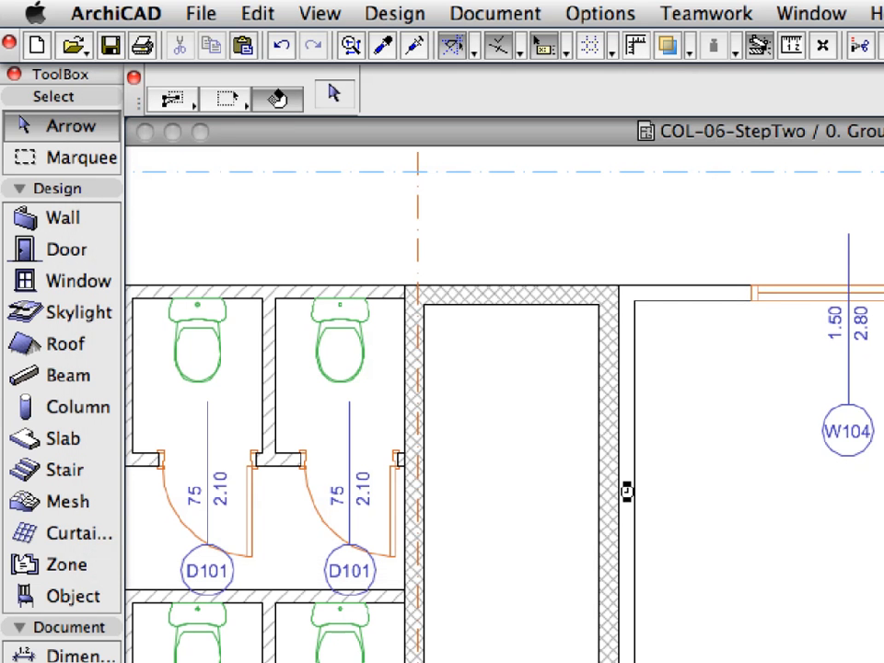
{"action": "left_click", "coordinate": [626, 492]}
{"action": "right_click", "coordinate": [512, 227]}
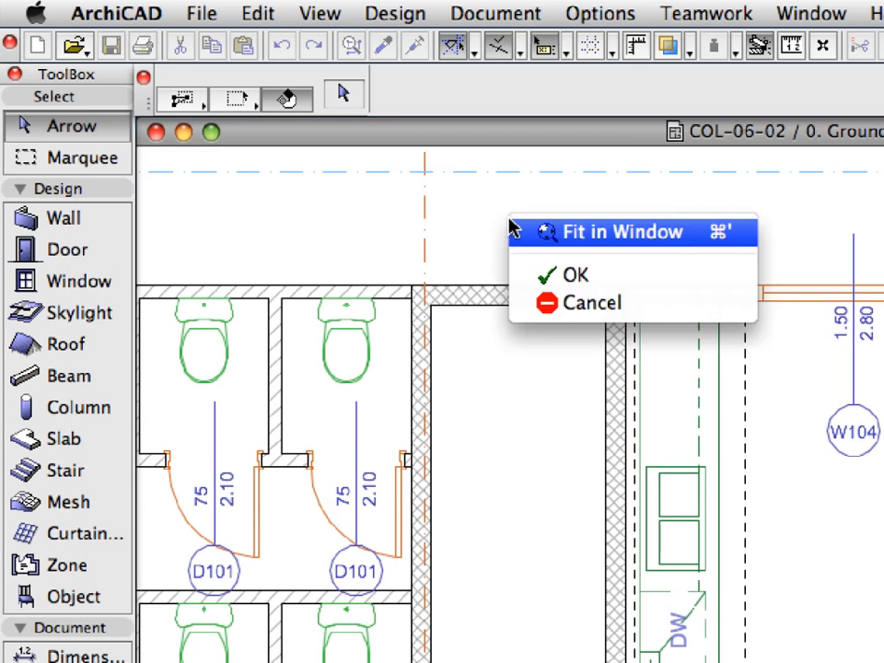
{"action": "left_click", "coordinate": [653, 278]}
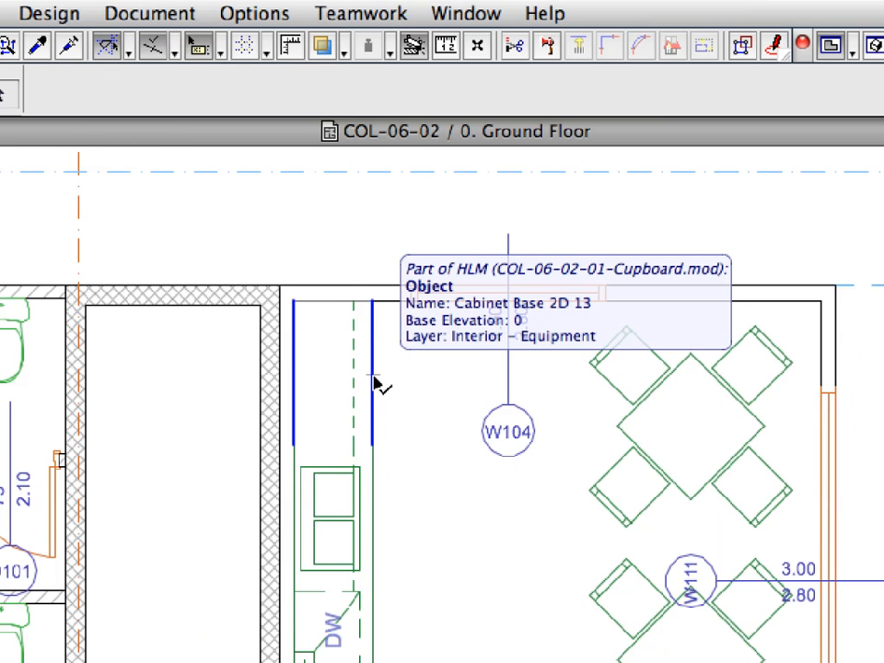
{"action": "left_click", "coordinate": [375, 383]}
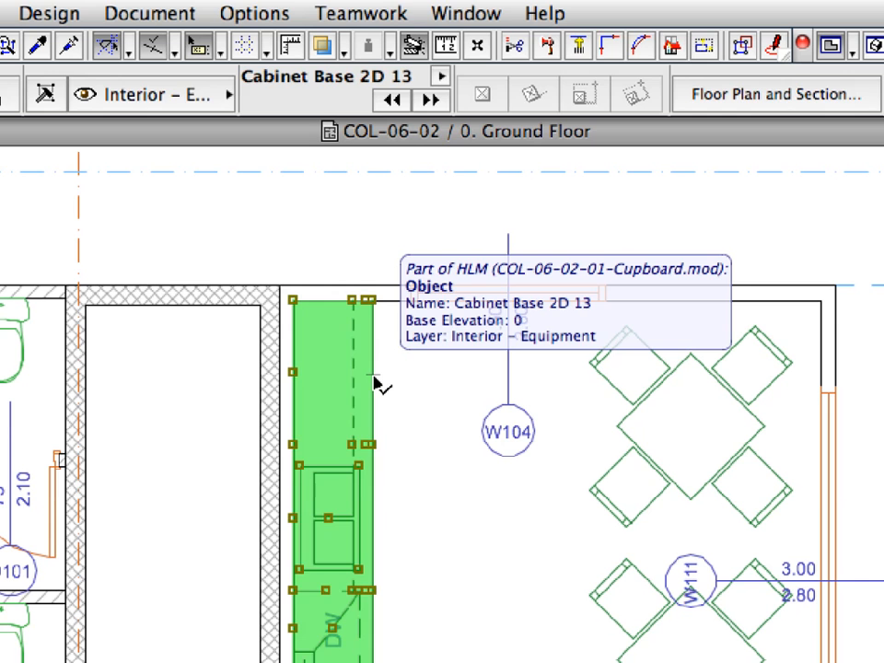
{"action": "left_click", "coordinate": [348, 246]}
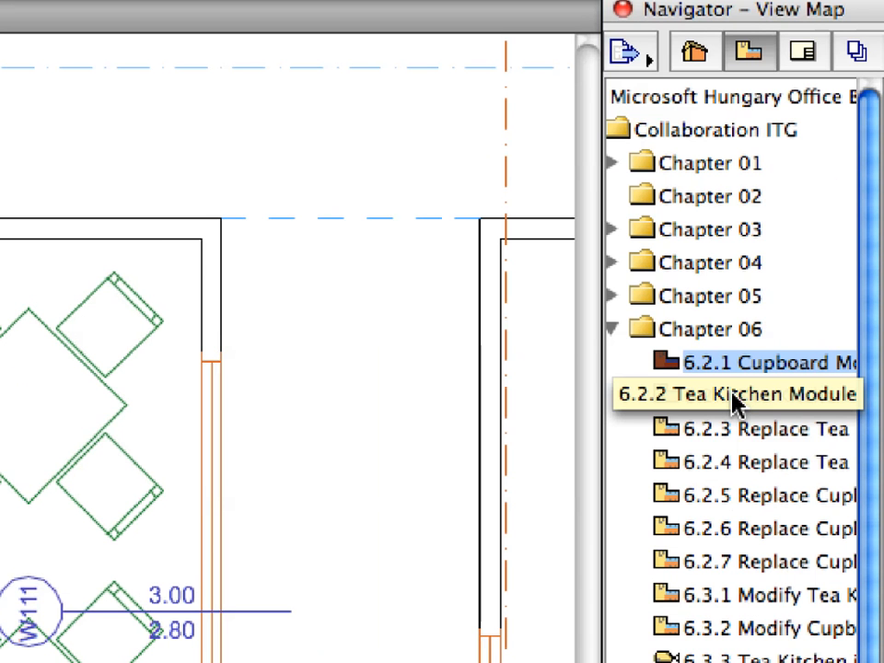
Open the saved view 6.2.2 Tea Kitchen Module and select the whole tea kitchen with a direction-dependent selection rectangle around its walls and furniture
{"action": "double_click", "coordinate": [737, 402]}
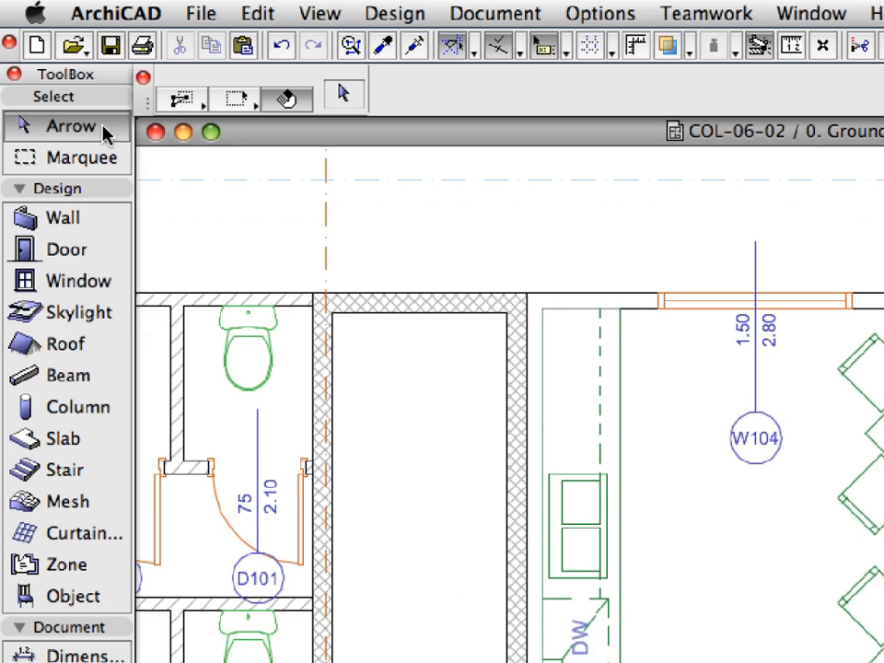
{"action": "left_click", "coordinate": [200, 109]}
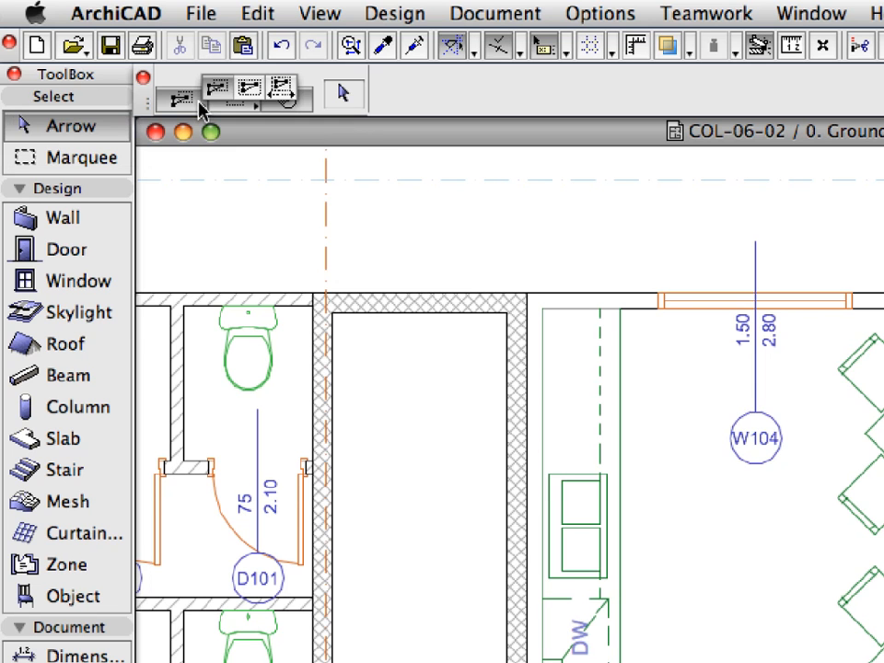
{"action": "left_click", "coordinate": [283, 97]}
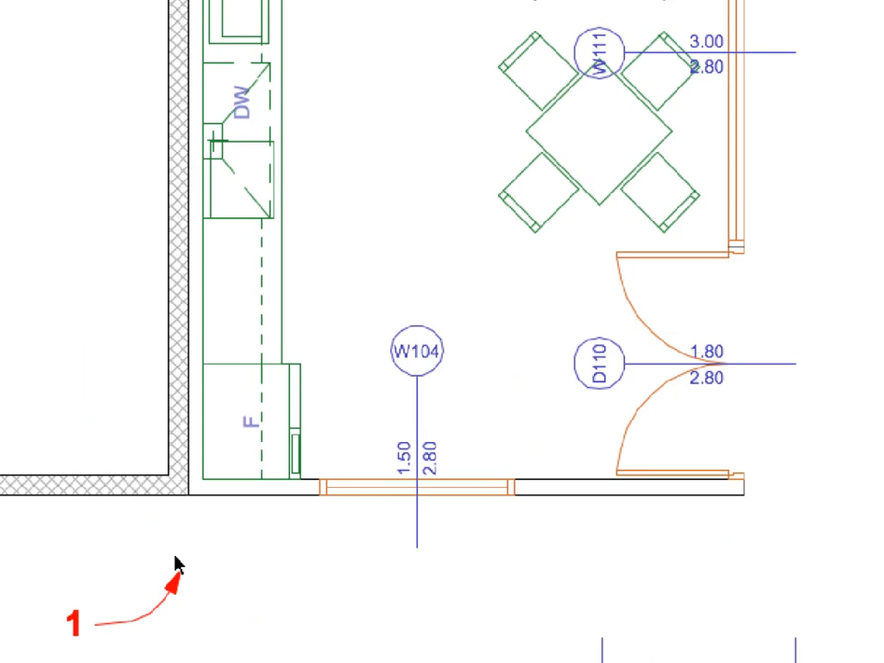
{"action": "left_click", "coordinate": [175, 556]}
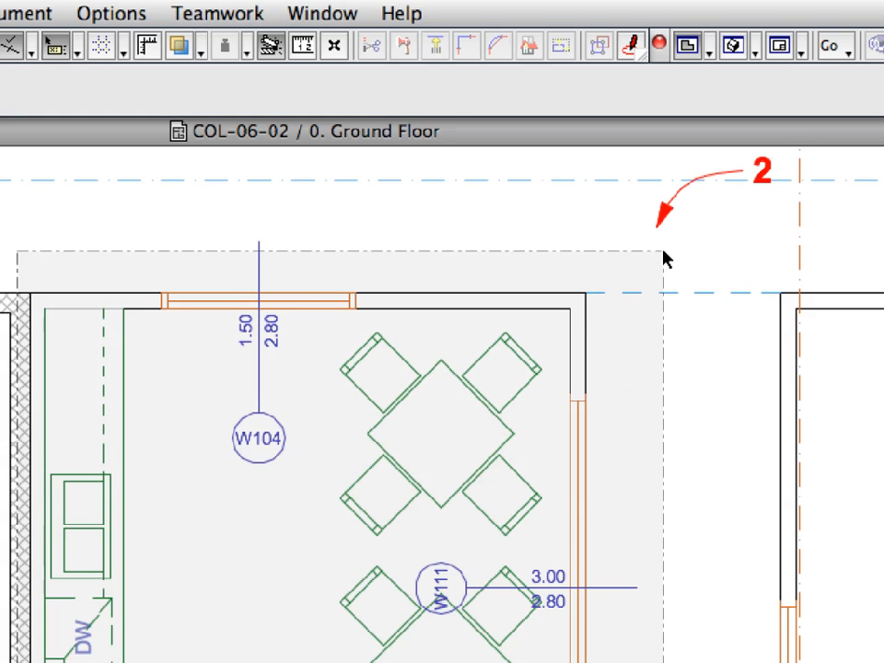
{"action": "left_click", "coordinate": [664, 260]}
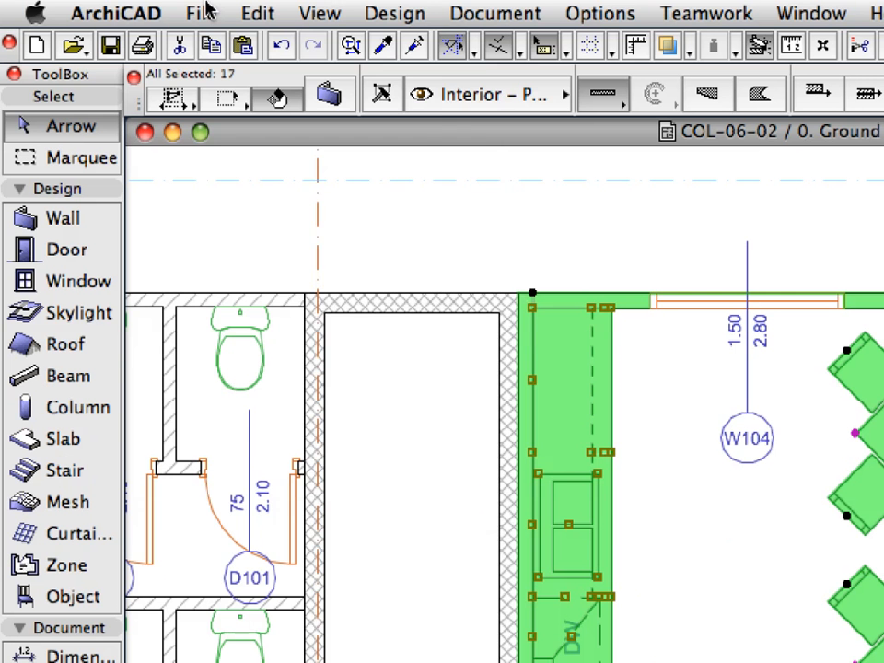
Save the selected tea kitchen as module file COL-06-02-02-TeaKitchen.mod in Chapter 06, replacing the selection with this hotlinked module
{"action": "left_click", "coordinate": [106, 8]}
{"action": "mouse_move", "coordinate": [320, 301]}
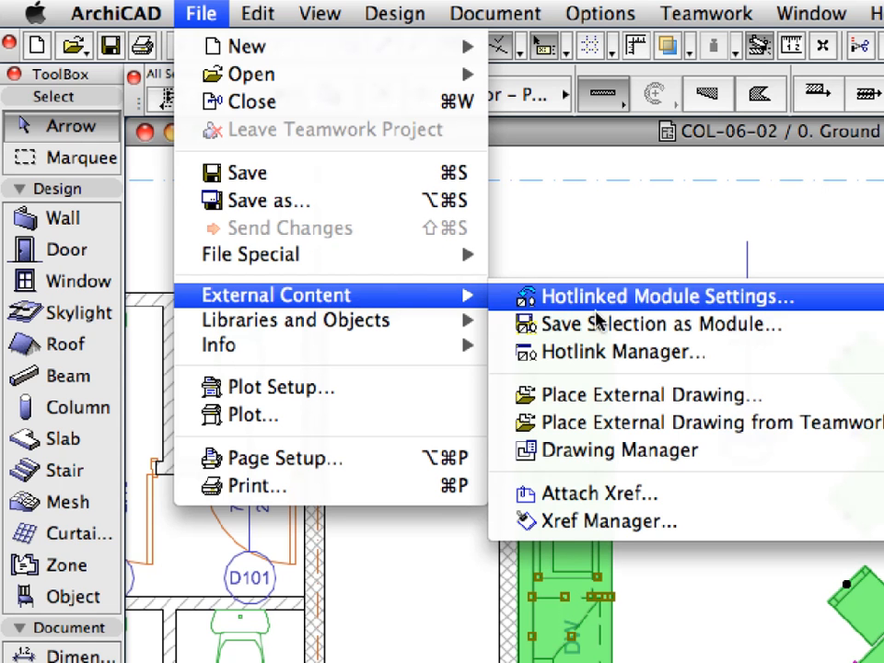
{"action": "left_click", "coordinate": [835, 334]}
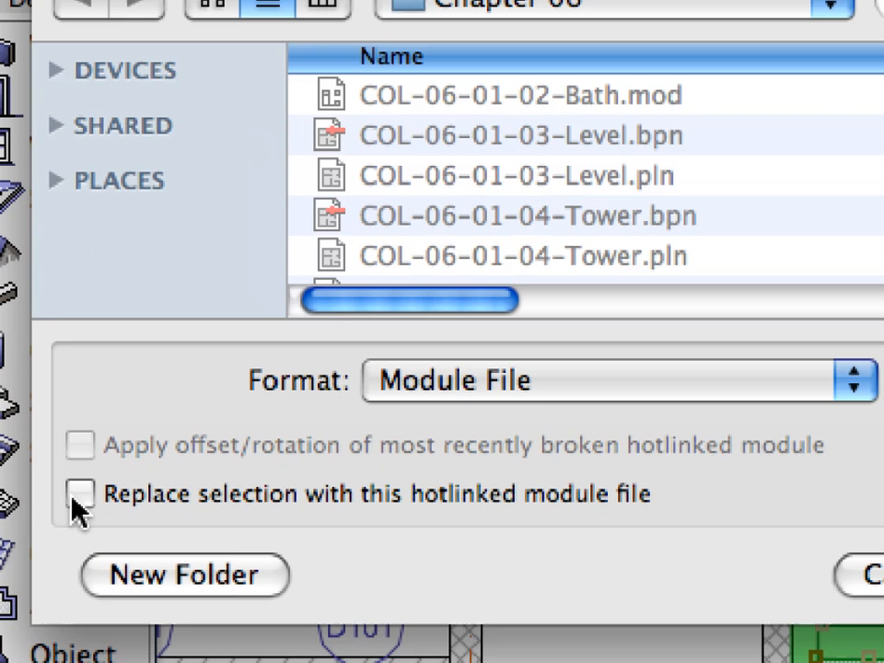
{"action": "left_click", "coordinate": [77, 497]}
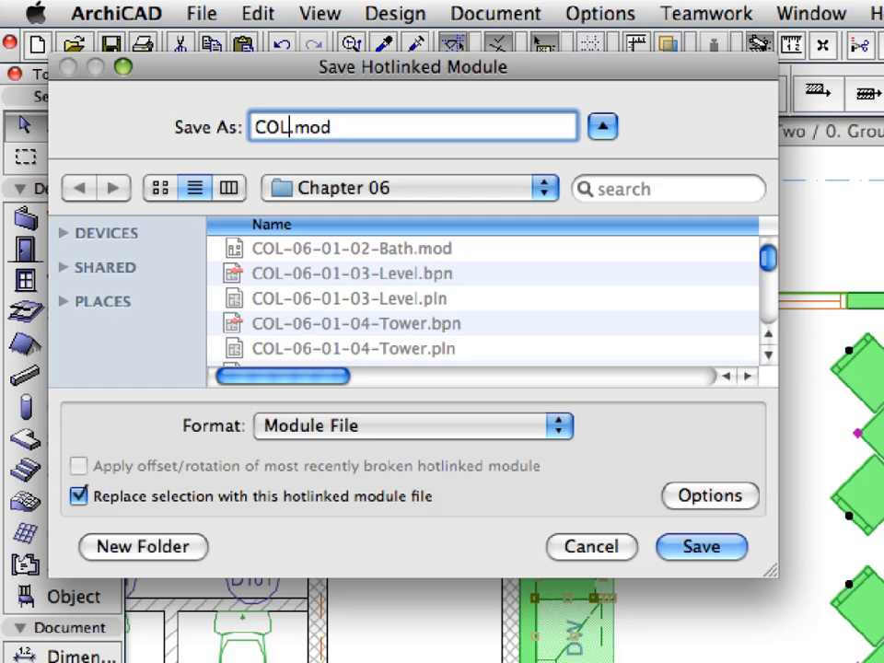
{"action": "type", "text": "-"}
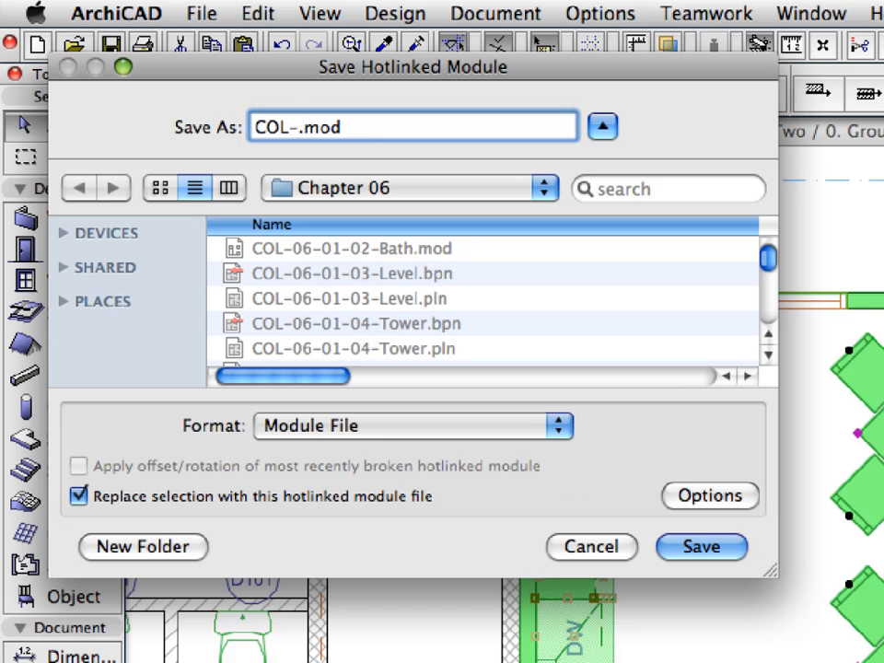
{"action": "type", "text": "06-0"}
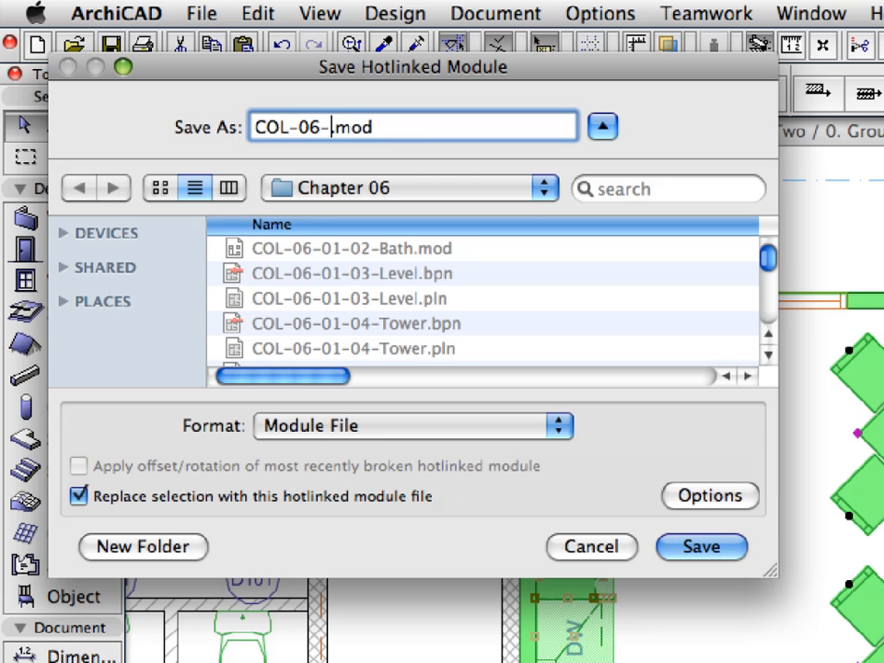
{"action": "type", "text": "2-02-"}
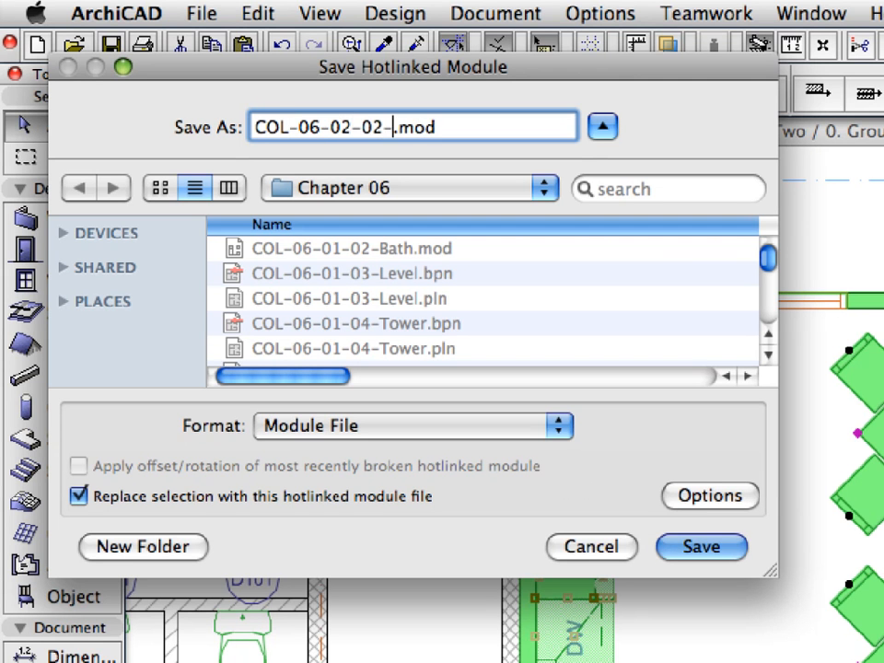
{"action": "type", "text": "Tea"}
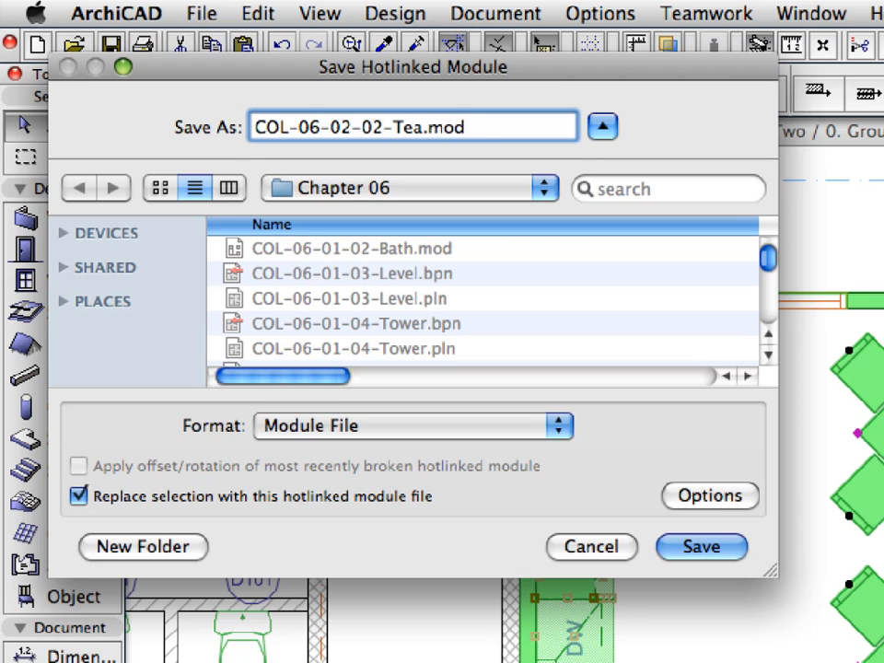
{"action": "type", "text": "Kitchen"}
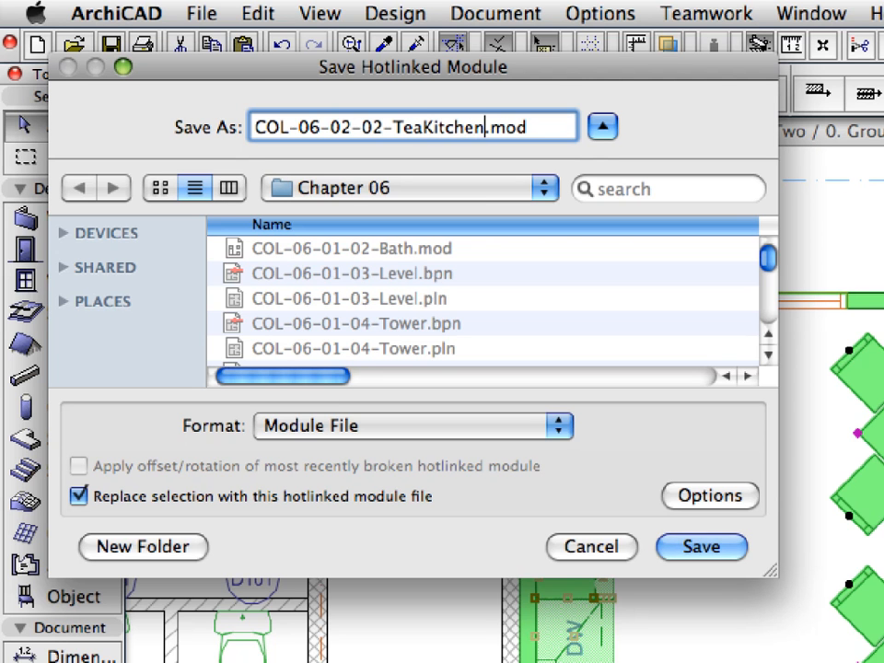
{"action": "left_click", "coordinate": [726, 558]}
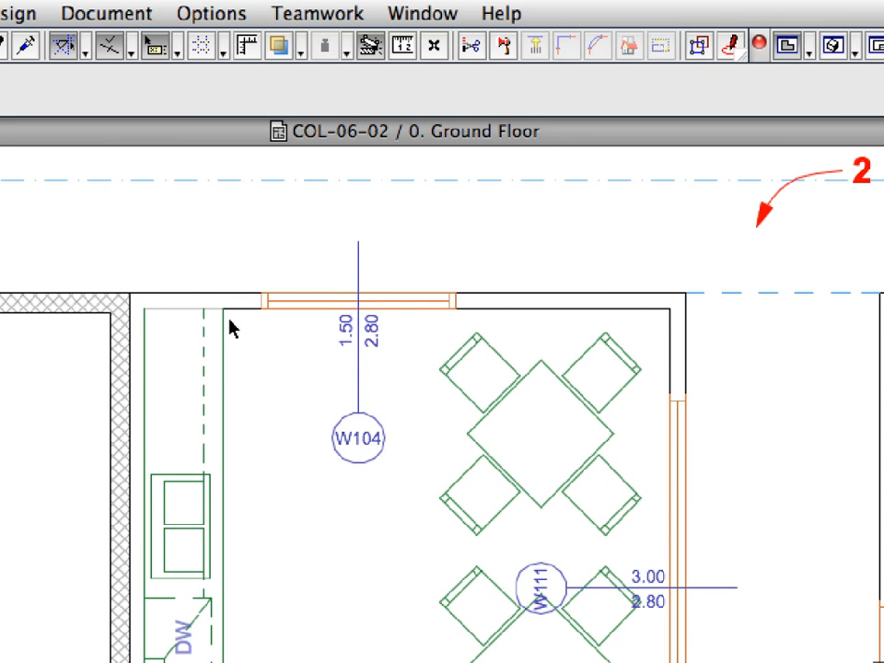
Select the hotlinked tea kitchen module on the ground floor, copy it to the clipboard and clear the selection
{"action": "mouse_move", "coordinate": [230, 329]}
{"action": "left_click", "coordinate": [481, 342]}
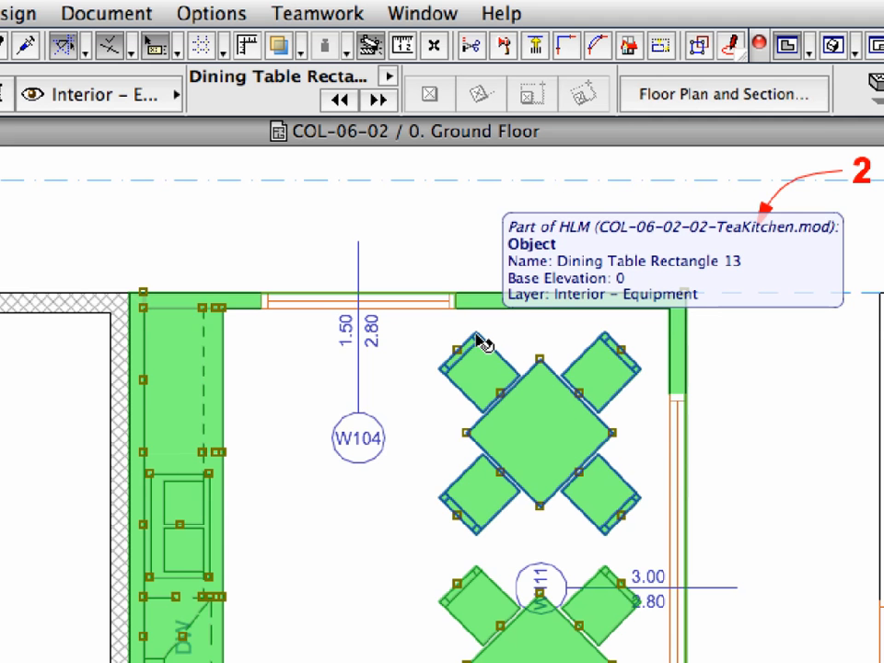
{"action": "right_click", "coordinate": [178, 213]}
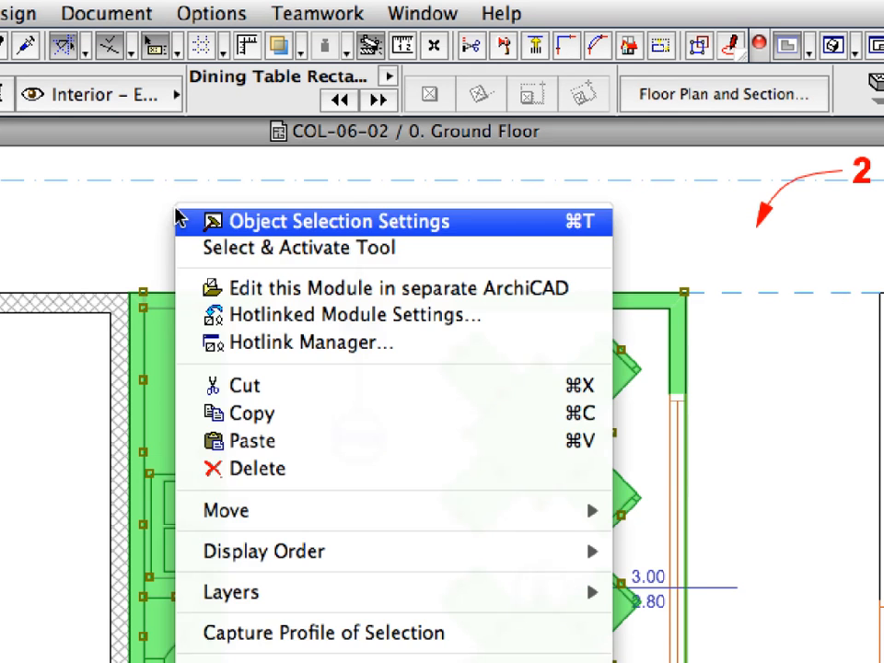
{"action": "left_click", "coordinate": [366, 419]}
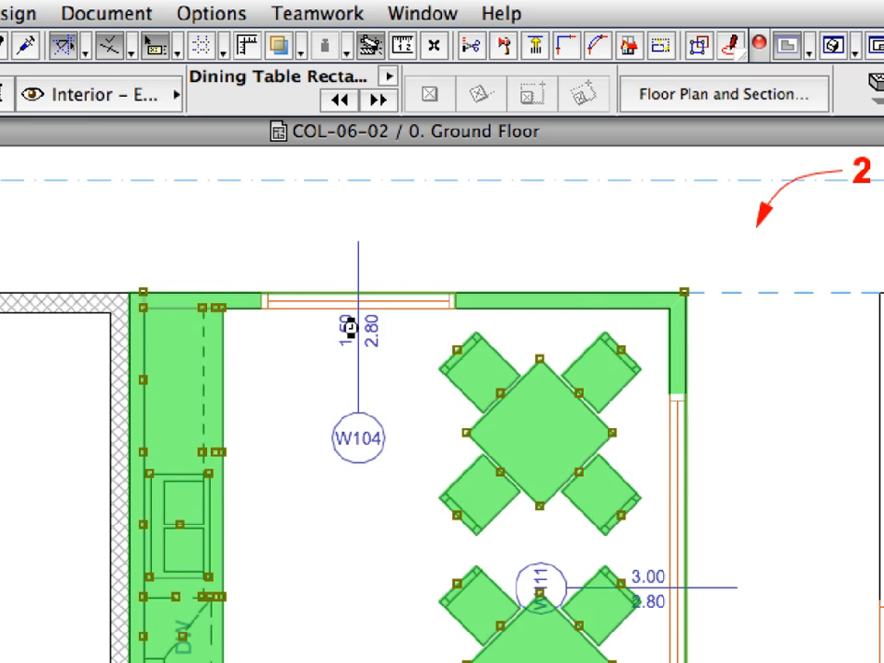
{"action": "left_click", "coordinate": [334, 266]}
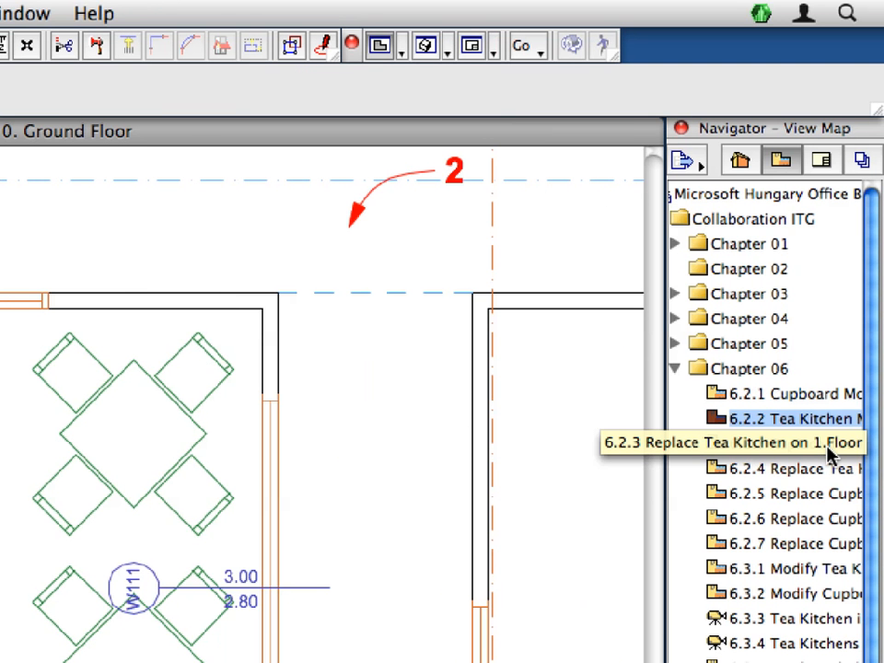
Open the saved view 6.2.3 Replace Tea Kitchen on 1.Floor and delete the whole tea kitchen using a selection rectangle
{"action": "double_click", "coordinate": [829, 449]}
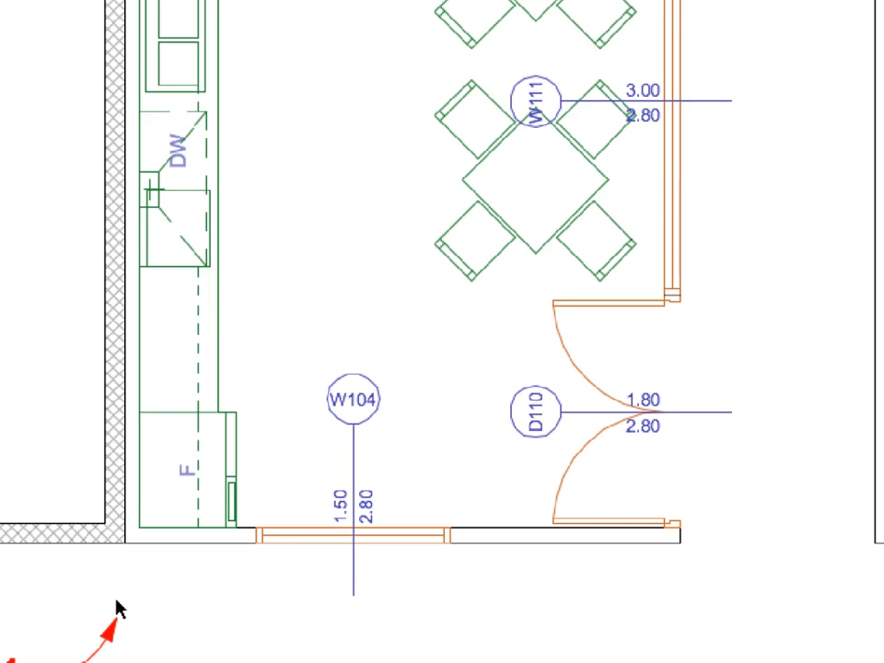
{"action": "left_click", "coordinate": [115, 600]}
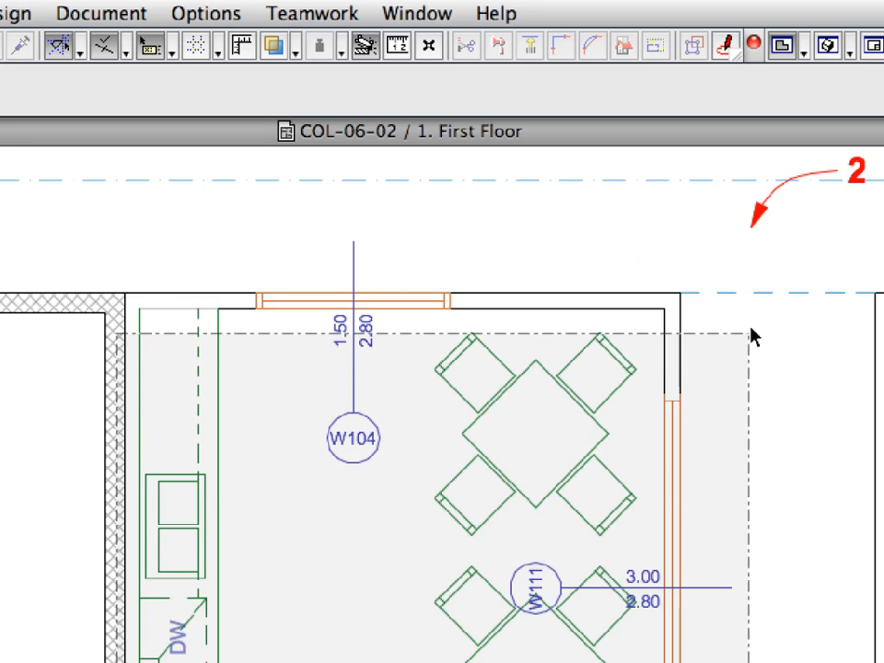
{"action": "left_click", "coordinate": [739, 242]}
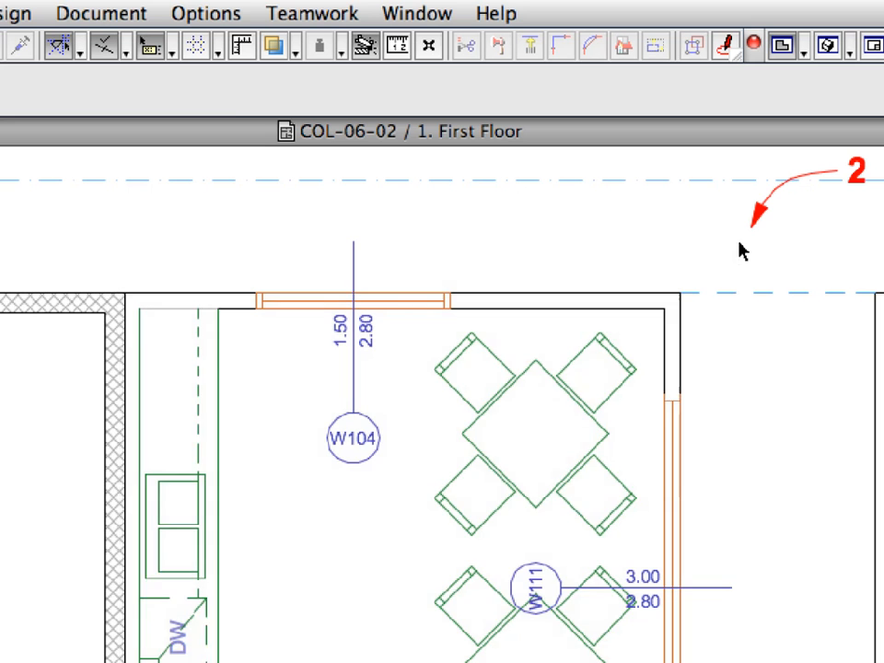
{"action": "right_click", "coordinate": [182, 218]}
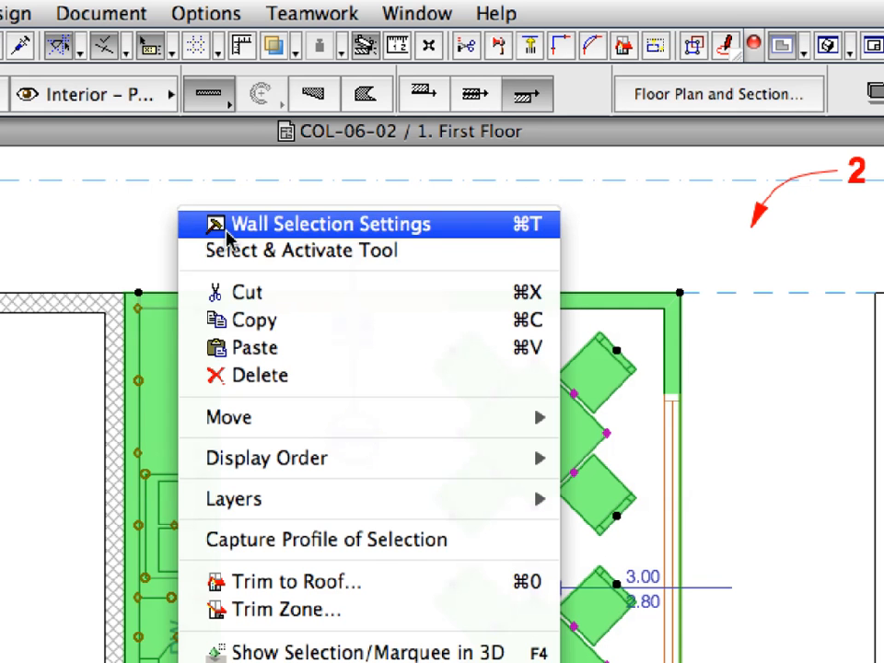
{"action": "left_click", "coordinate": [420, 387]}
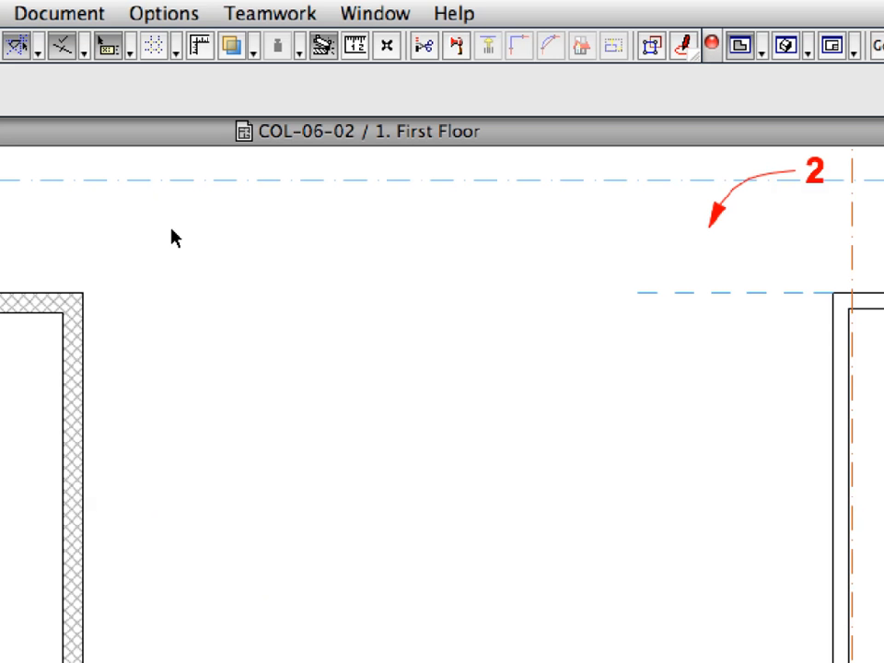
Paste the copied tea kitchen module at its original position on the first floor
{"action": "right_click", "coordinate": [321, 125]}
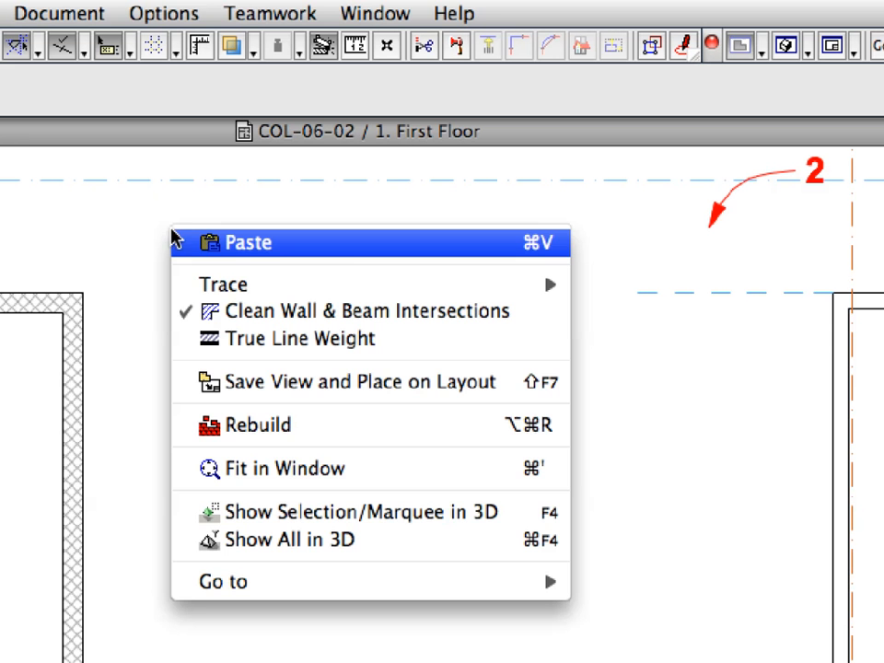
{"action": "left_click", "coordinate": [373, 249]}
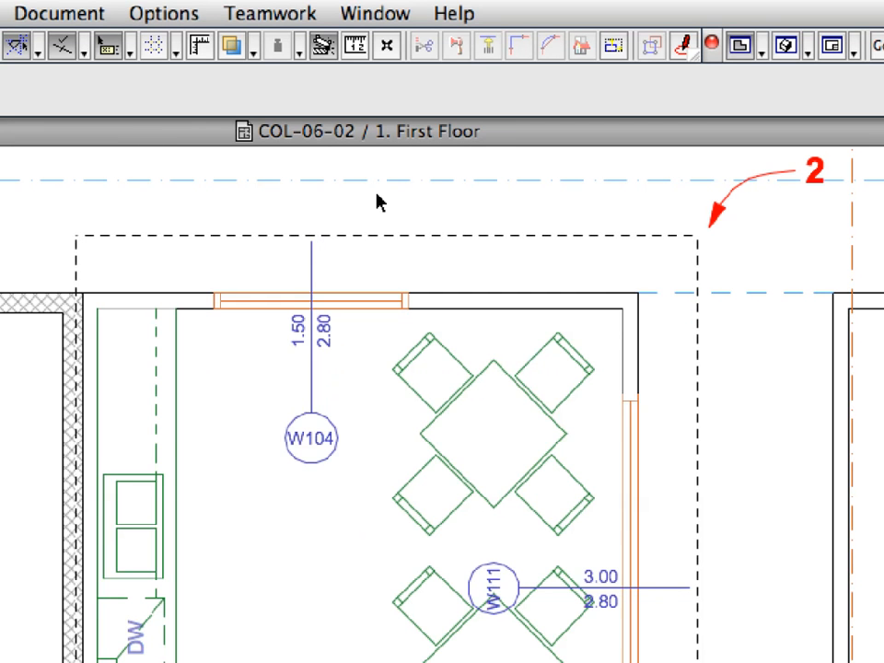
{"action": "left_click", "coordinate": [377, 195]}
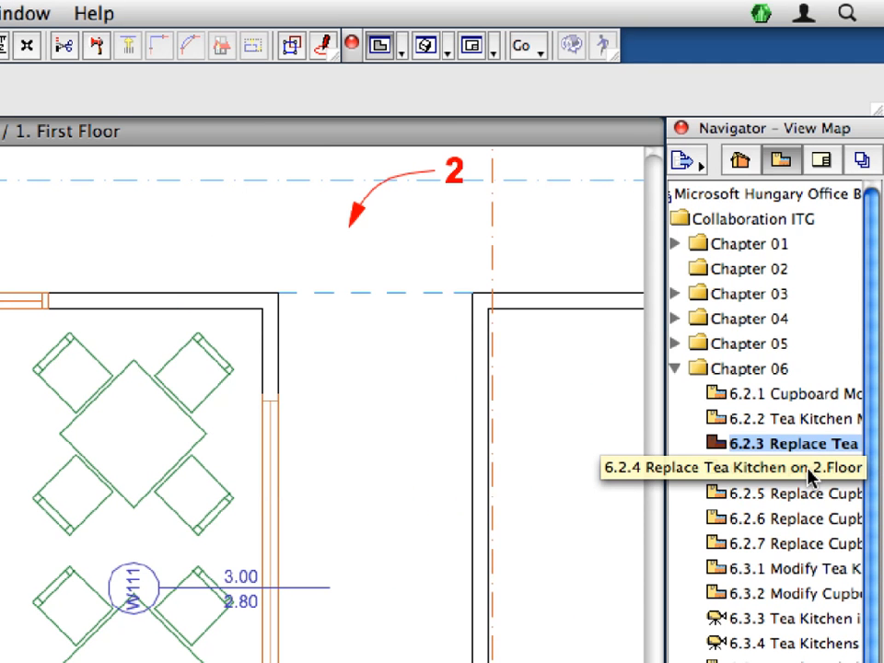
Open the saved view 6.2.4 Replace Tea Kitchen on 2.Floor and delete the whole tea kitchen using a selection rectangle
{"action": "double_click", "coordinate": [809, 470]}
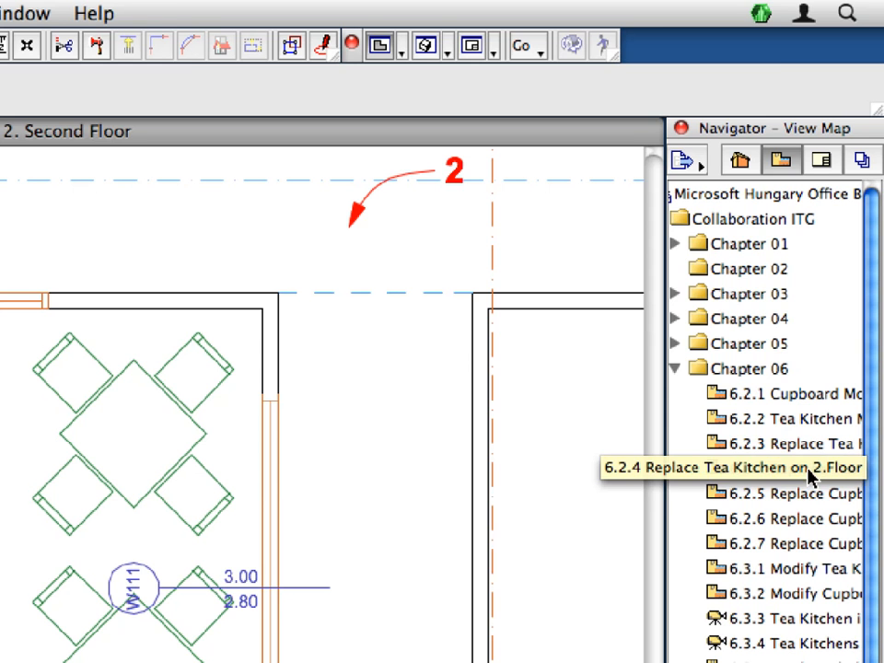
{"action": "left_click", "coordinate": [270, 571]}
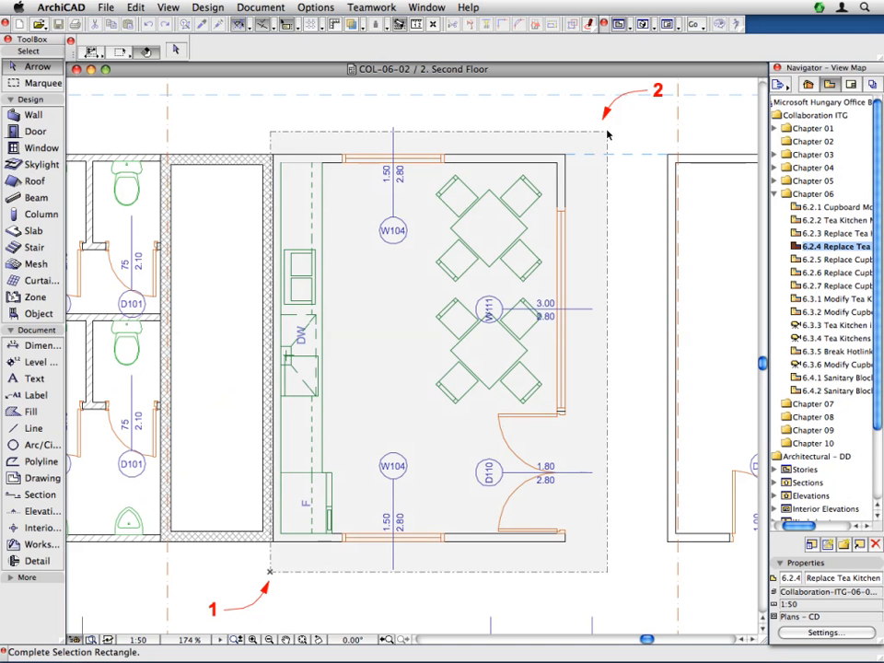
{"action": "left_click", "coordinate": [599, 132]}
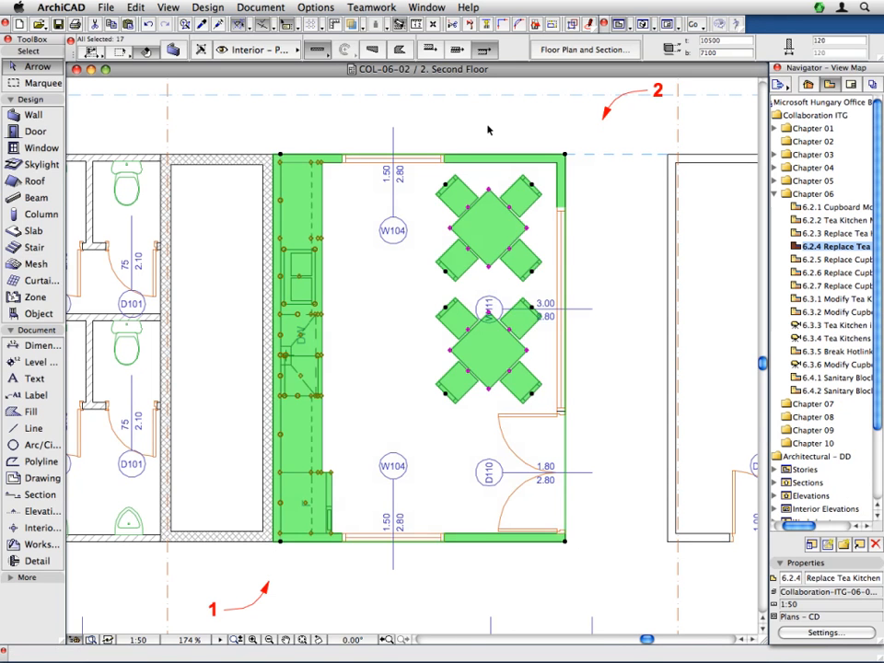
{"action": "right_click", "coordinate": [330, 108]}
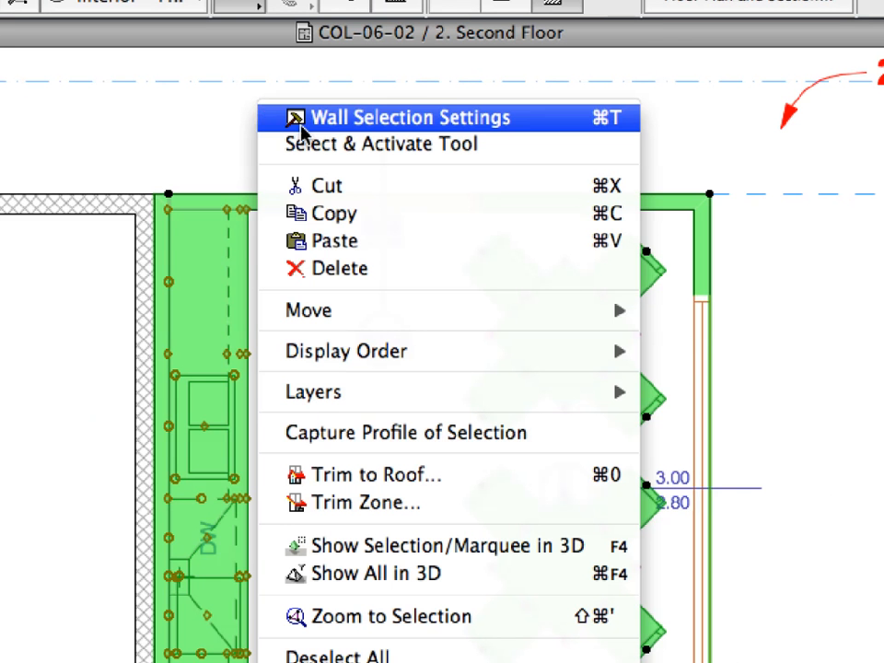
{"action": "left_click", "coordinate": [477, 272]}
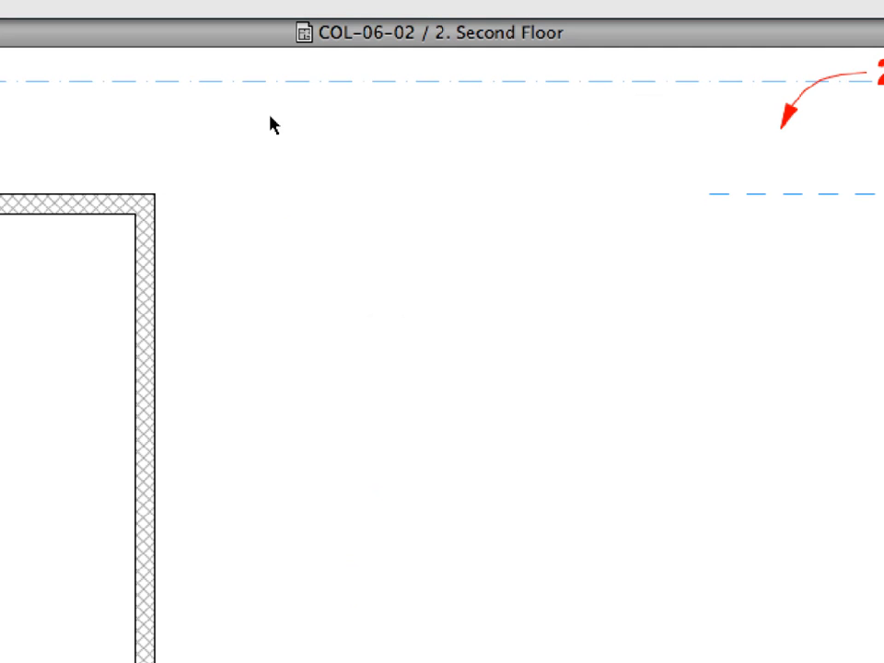
Paste the copied tea kitchen module at its original position on the second floor
{"action": "right_click", "coordinate": [273, 124]}
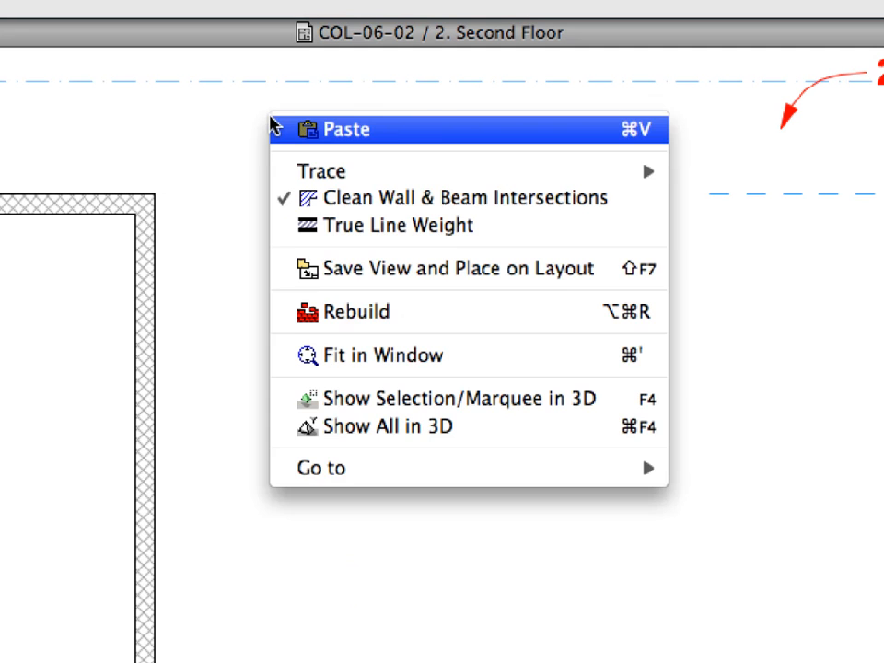
{"action": "left_click", "coordinate": [474, 132]}
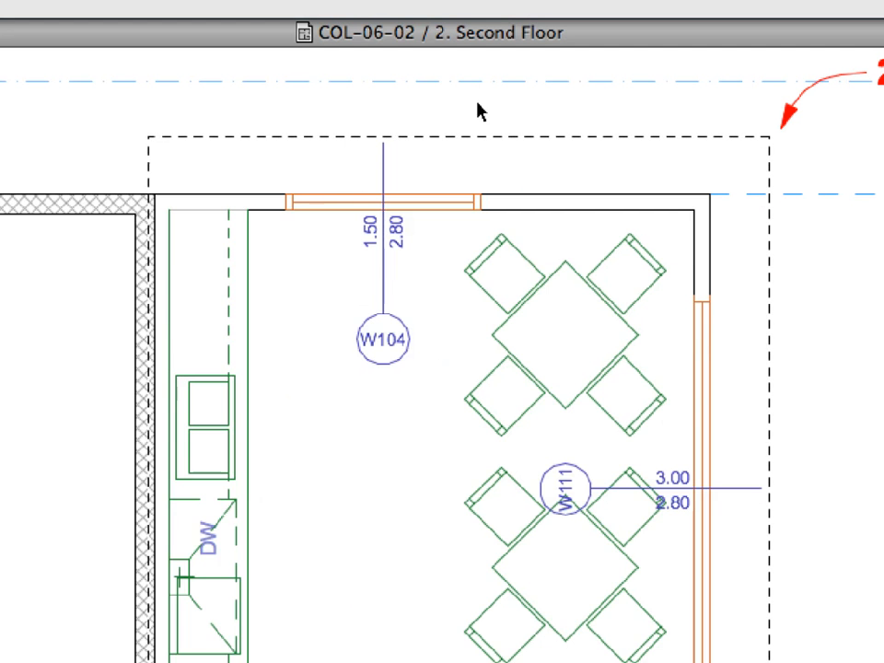
{"action": "left_click", "coordinate": [477, 111]}
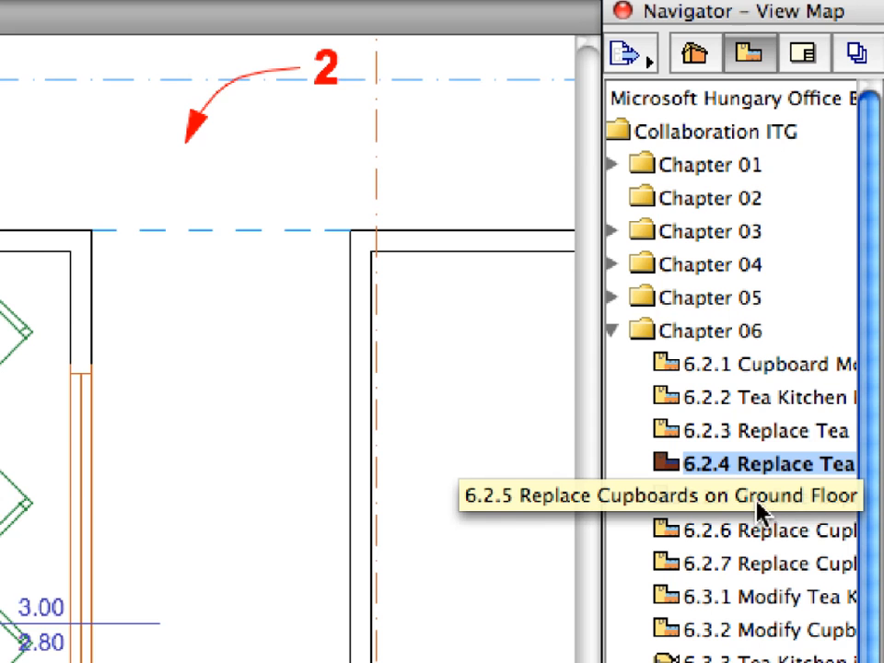
Open the saved view 6.2.5 Replace Cupboards on Ground Floor and delete the grouped cupboard next to door D106
{"action": "double_click", "coordinate": [701, 504]}
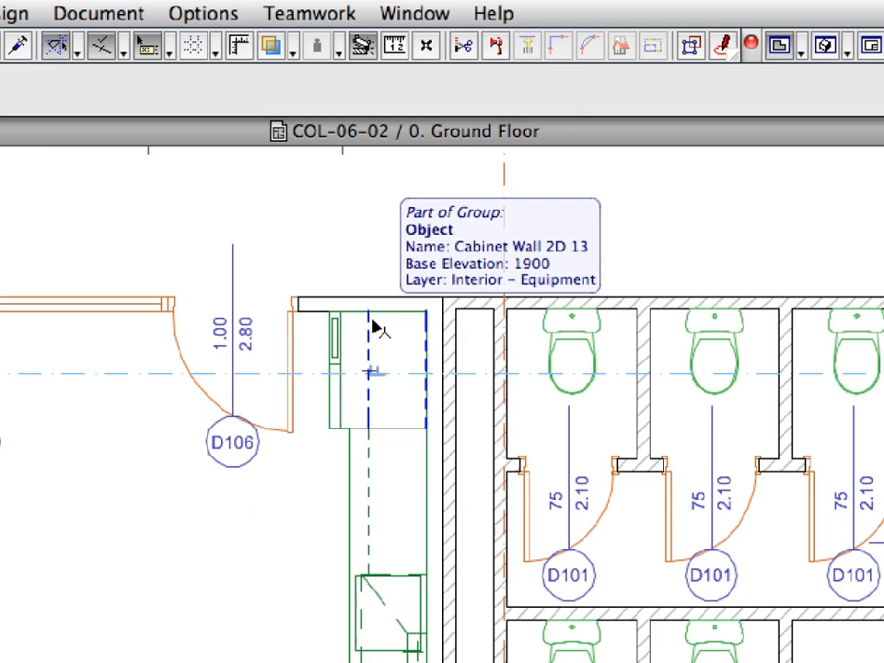
{"action": "left_click", "coordinate": [376, 328]}
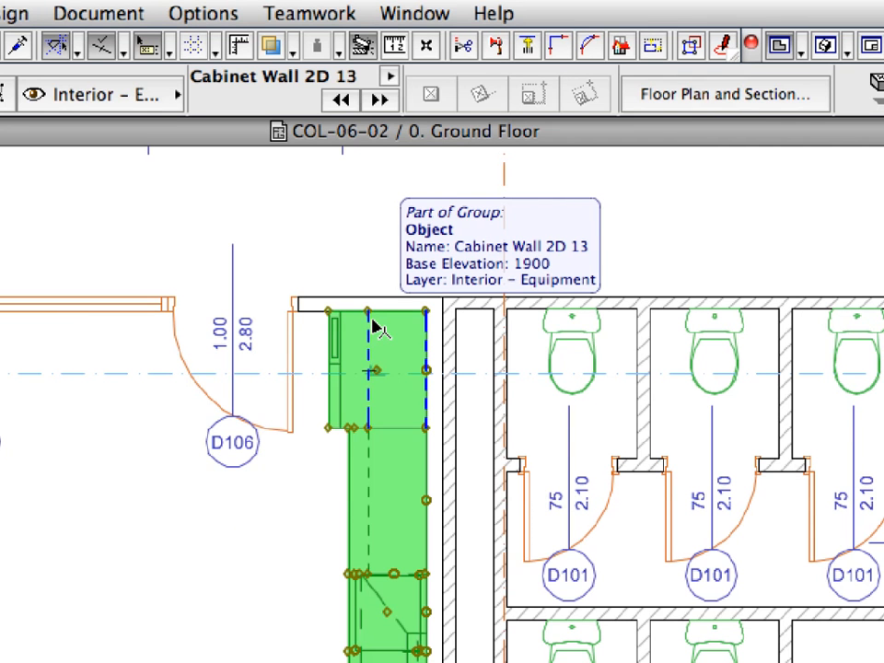
{"action": "right_click", "coordinate": [299, 215]}
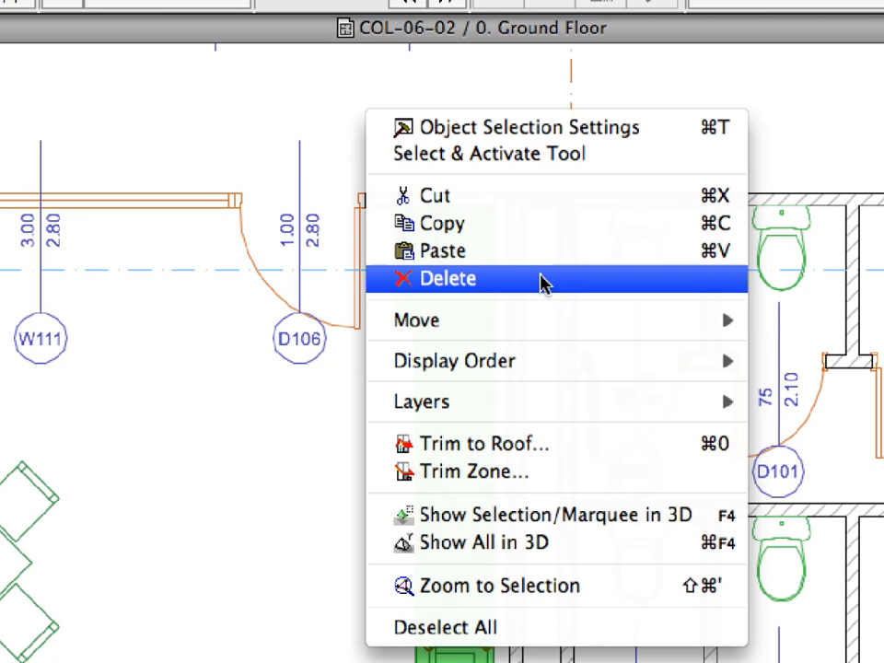